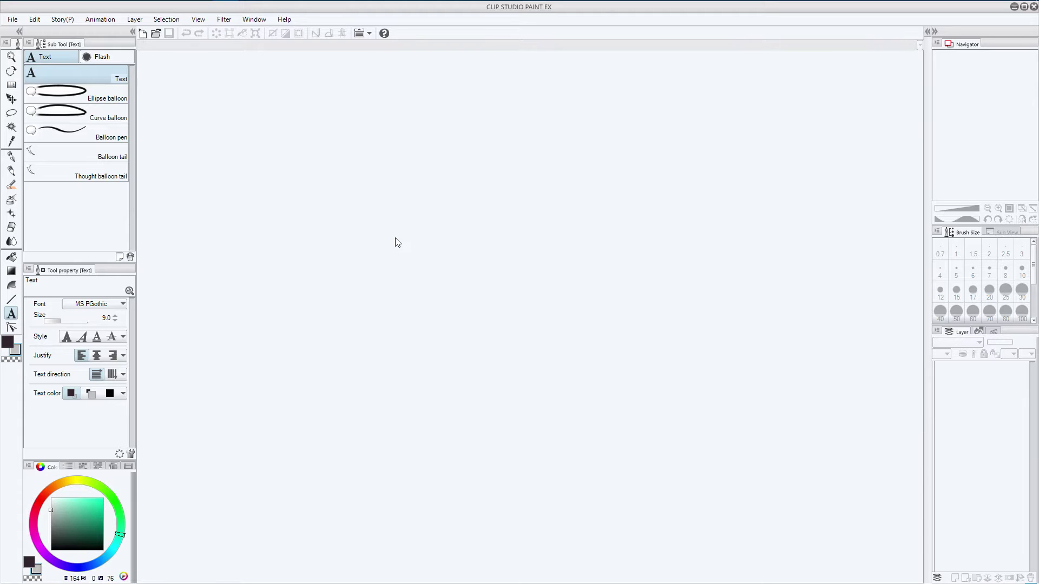
Start setting up a new canvas with Animation as the use of work.
left_click(144, 36)
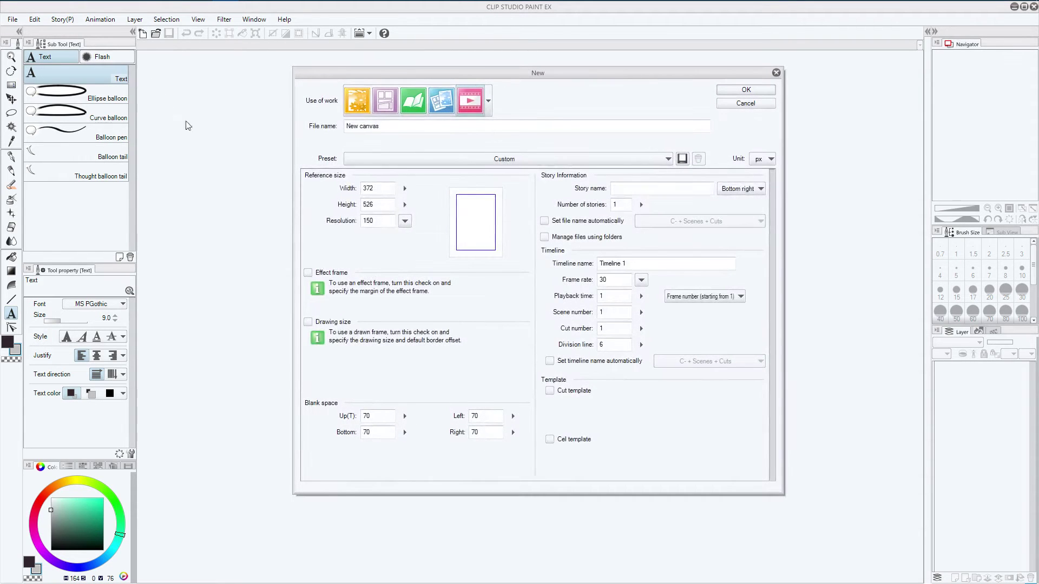
left_click(442, 101)
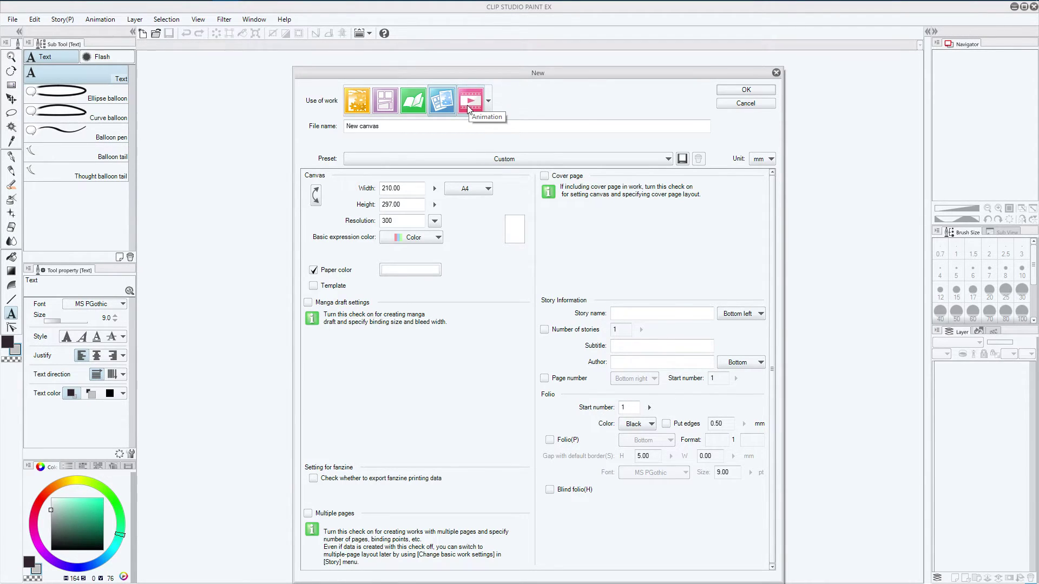
left_click(469, 107)
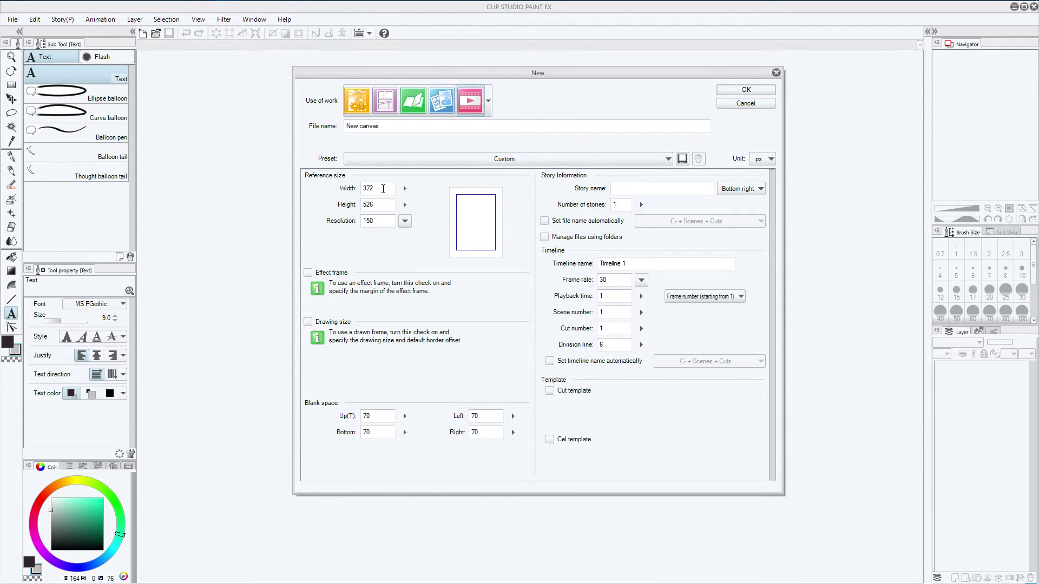
Set the new canvas's blank space to 0 on all four sides: up, bottom, left and right.
left_click(380, 219)
double_click(373, 416)
type("0")
double_click(379, 431)
type("0")
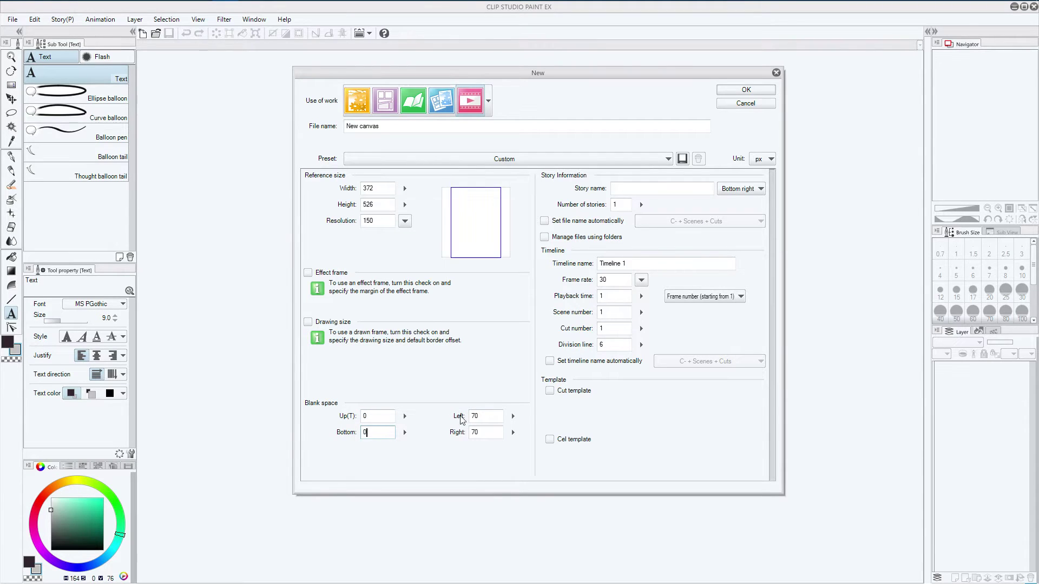
double_click(481, 416)
type("0")
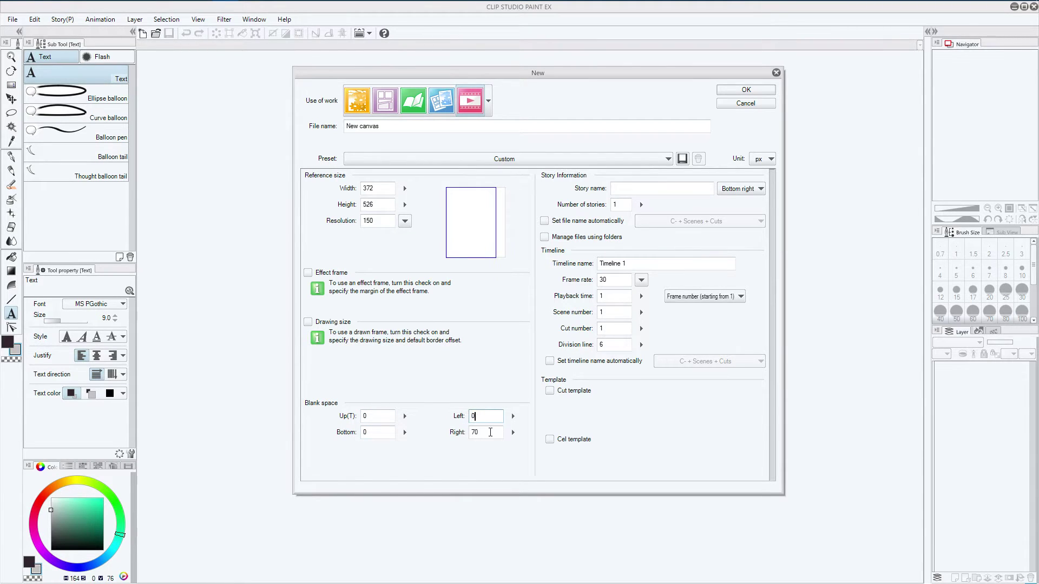
double_click(487, 432)
type("0")
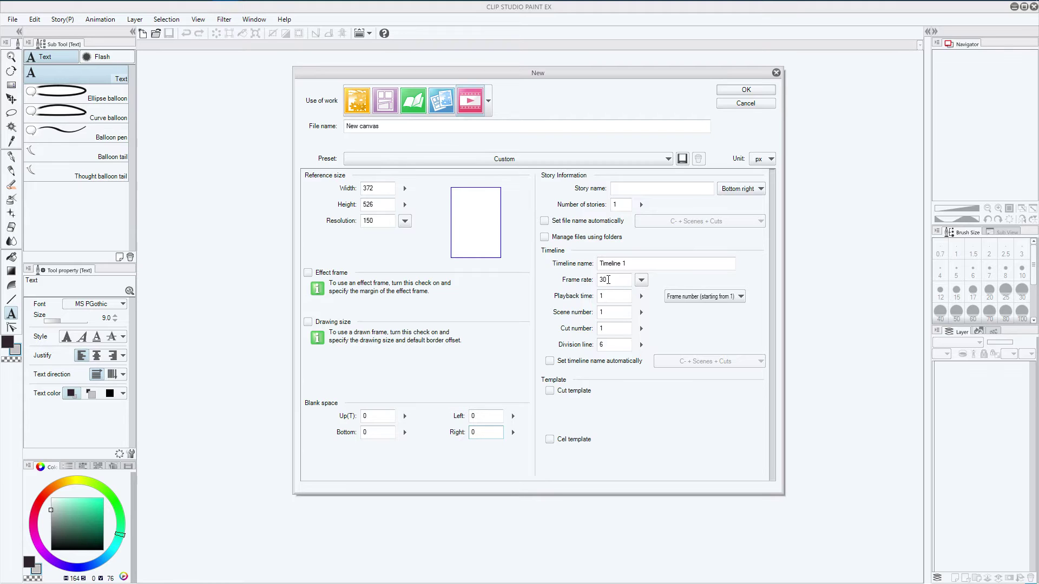
Set the timeline frame rate to 1 and create the animation canvas.
left_click(608, 280)
type("1")
left_click(751, 91)
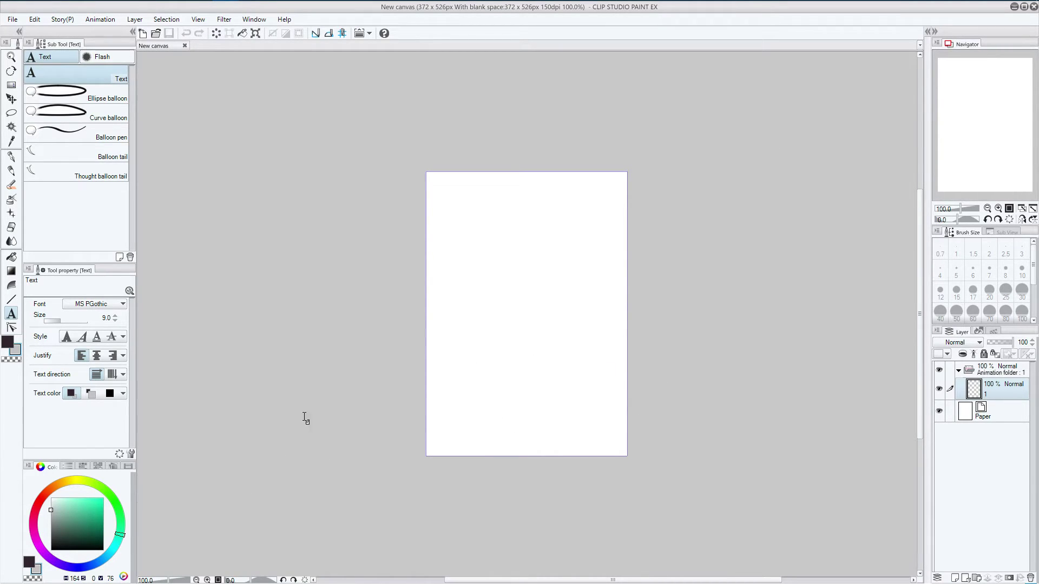
Show the Timeline palette and extend the end of Timeline 1 to frame 7.
left_click(254, 20)
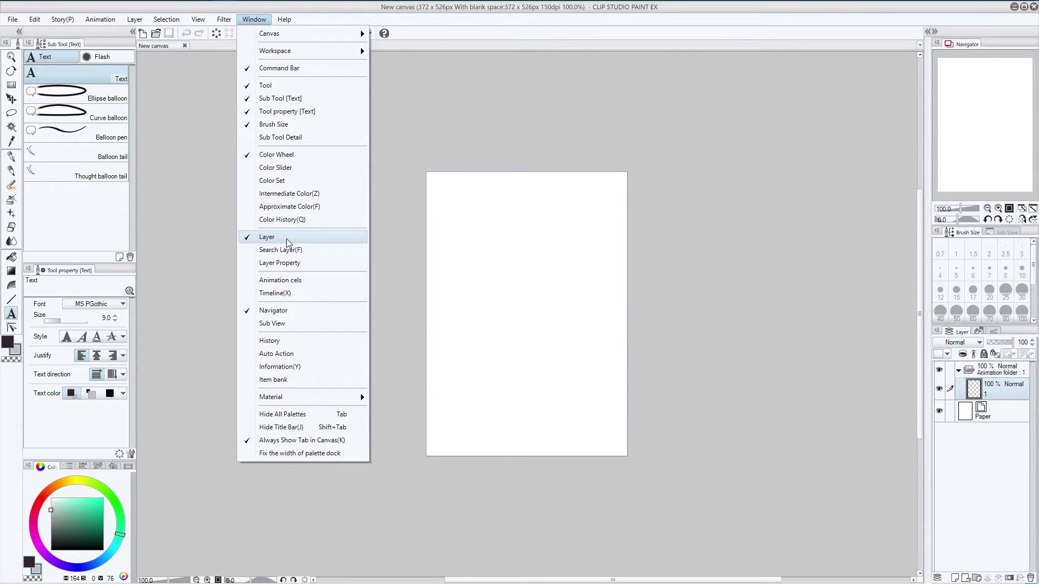
left_click(282, 296)
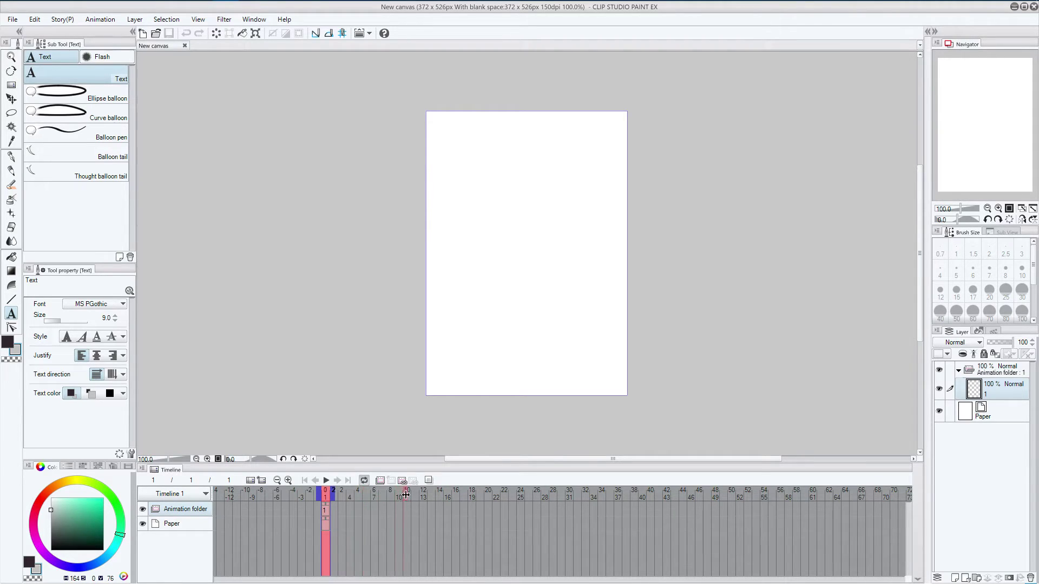
left_click(378, 494)
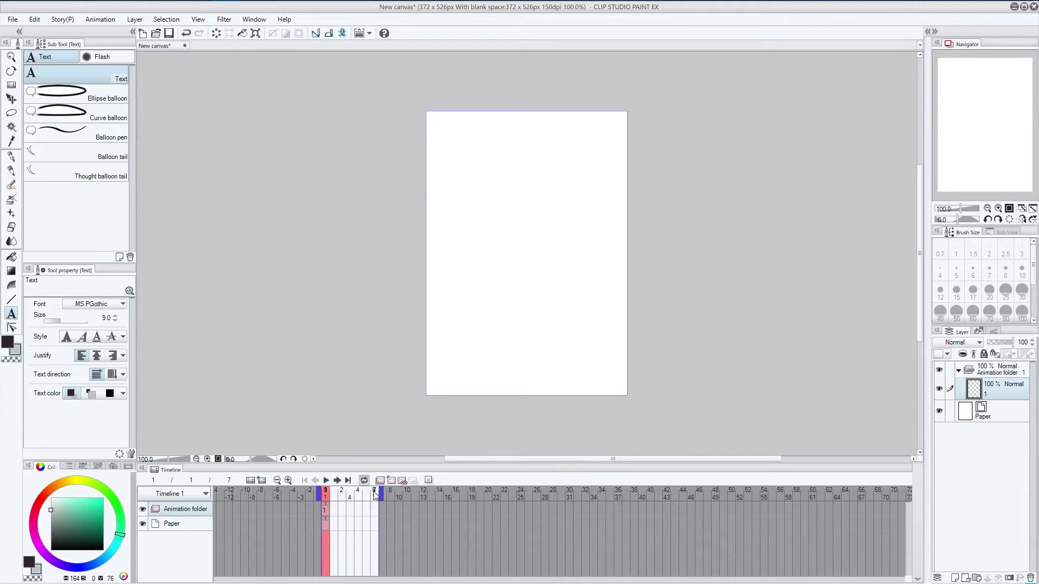
Step back and forth through frames 2 to 7 on the Animation folder track to examine their contents.
left_click(332, 521)
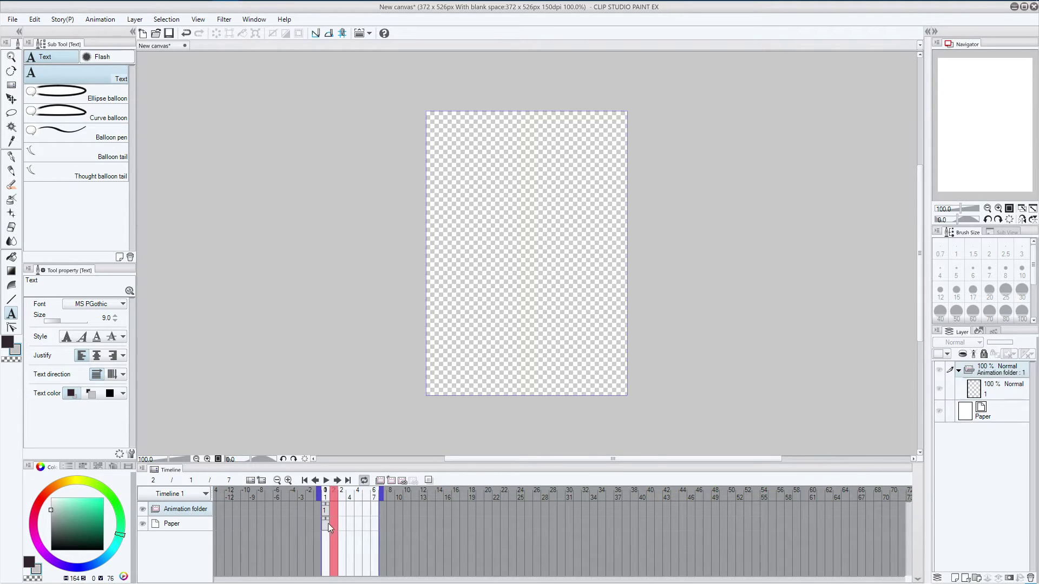
left_click(344, 508)
left_click(353, 510)
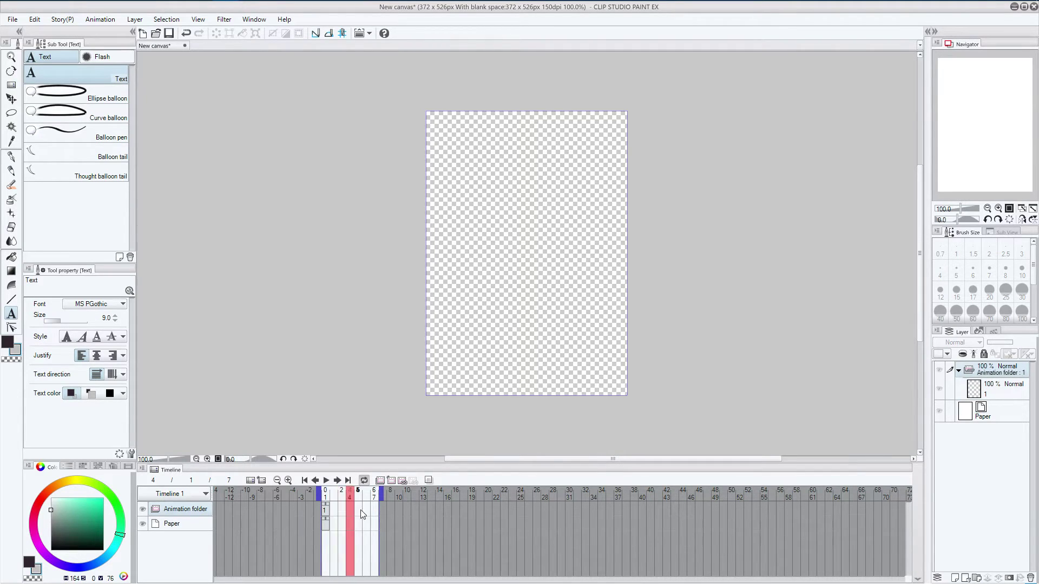
left_click(359, 510)
left_click(372, 509)
left_click(365, 509)
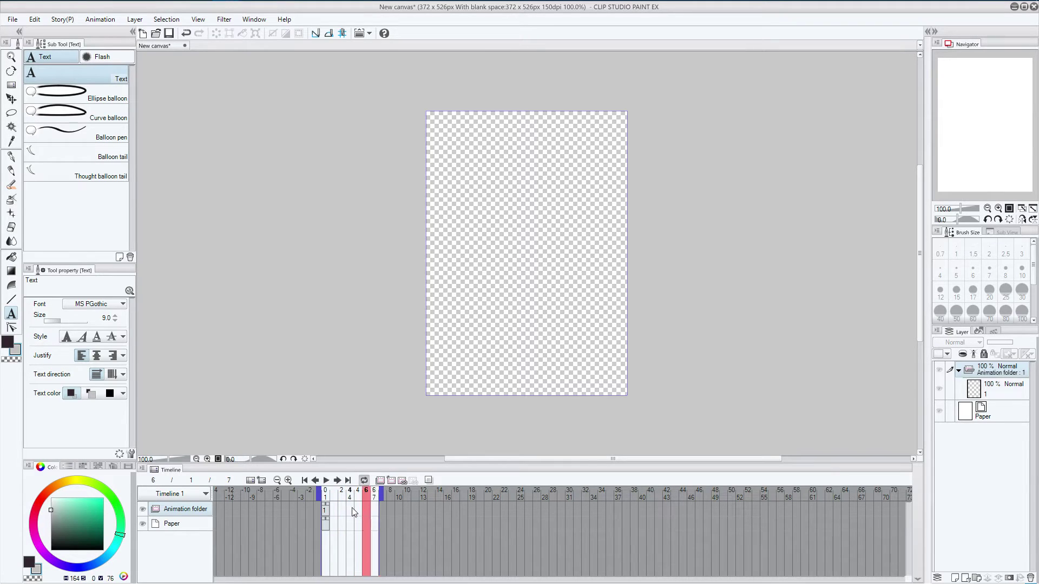
left_click(357, 509)
left_click(349, 509)
left_click(341, 509)
left_click(336, 509)
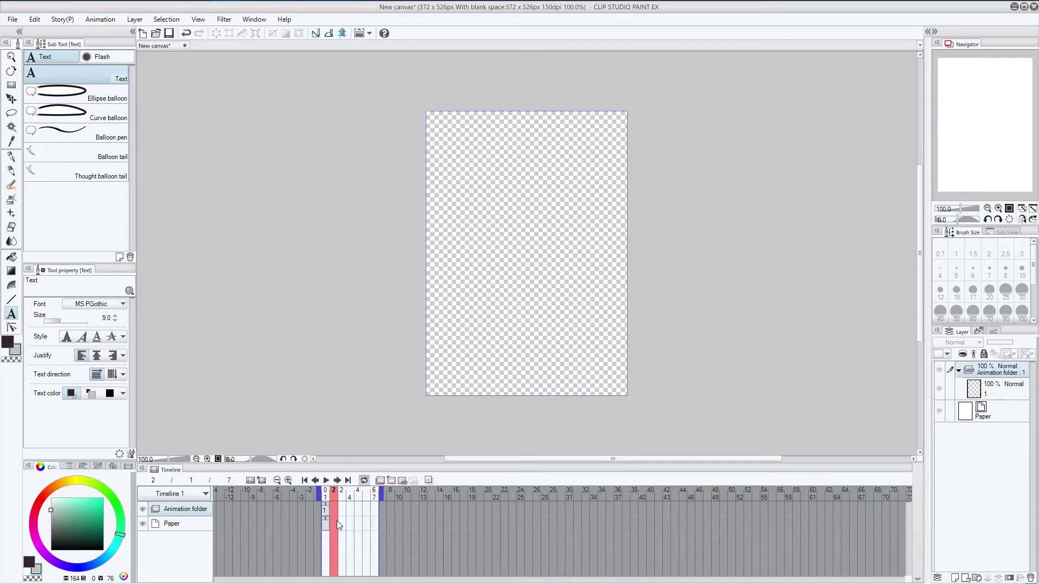
Check which timeline frames the Paper track covers, ending on frame 1.
left_click(327, 524)
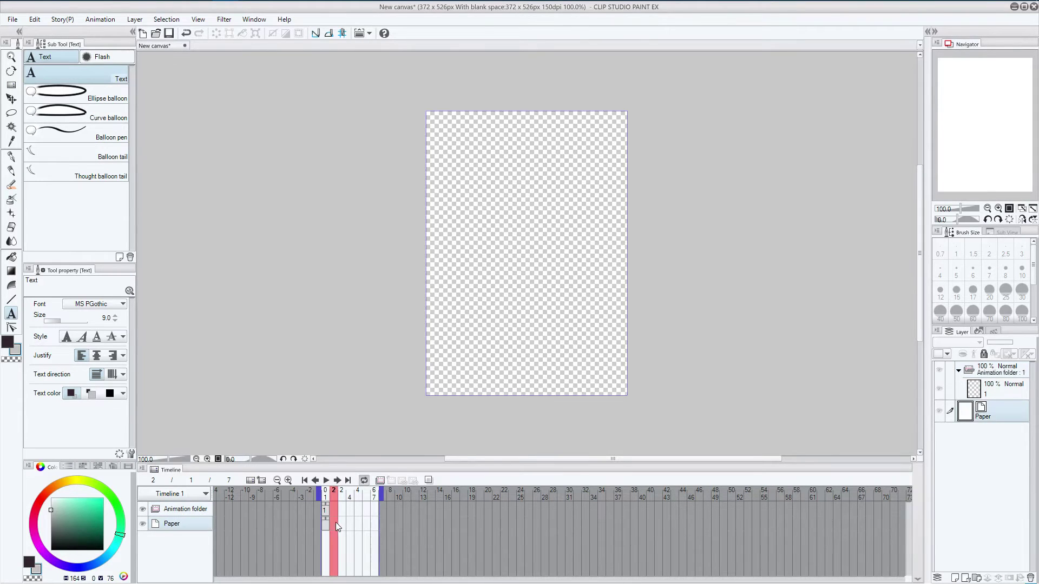
left_click(342, 524)
left_click(359, 526)
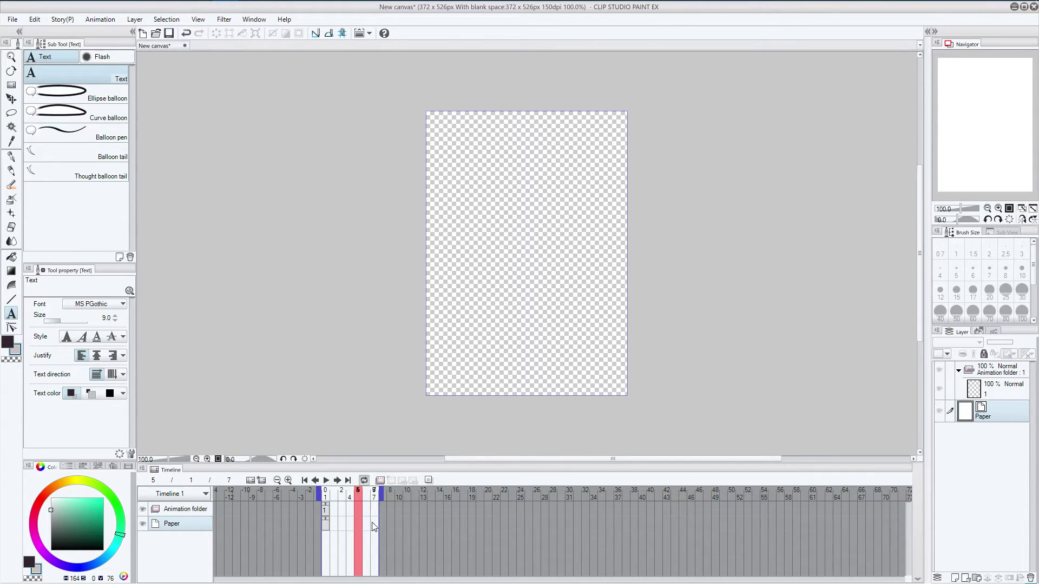
left_click(373, 526)
left_click(333, 525)
left_click(341, 524)
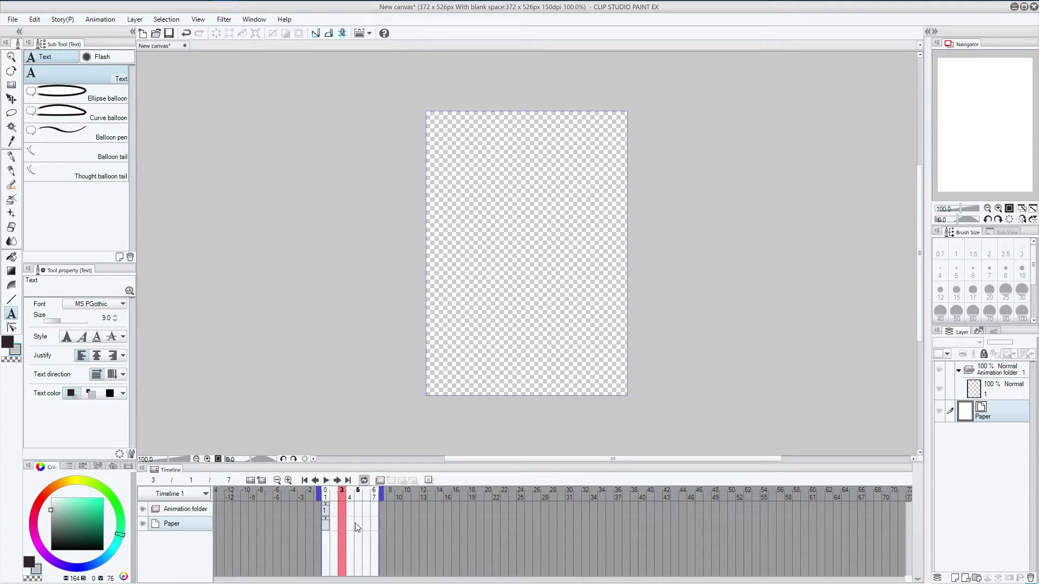
left_click(365, 525)
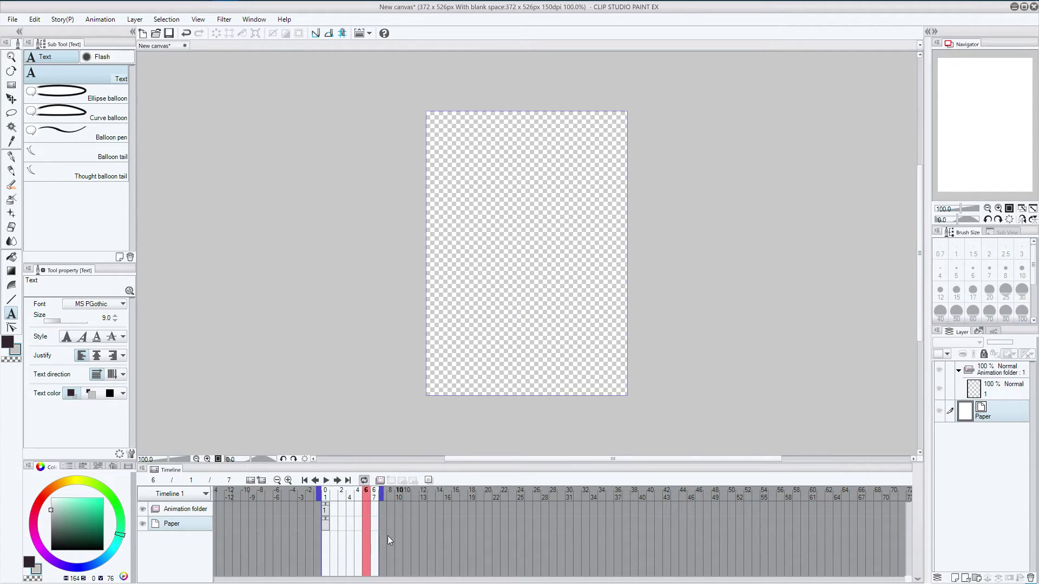
left_click(333, 526)
left_click(325, 525)
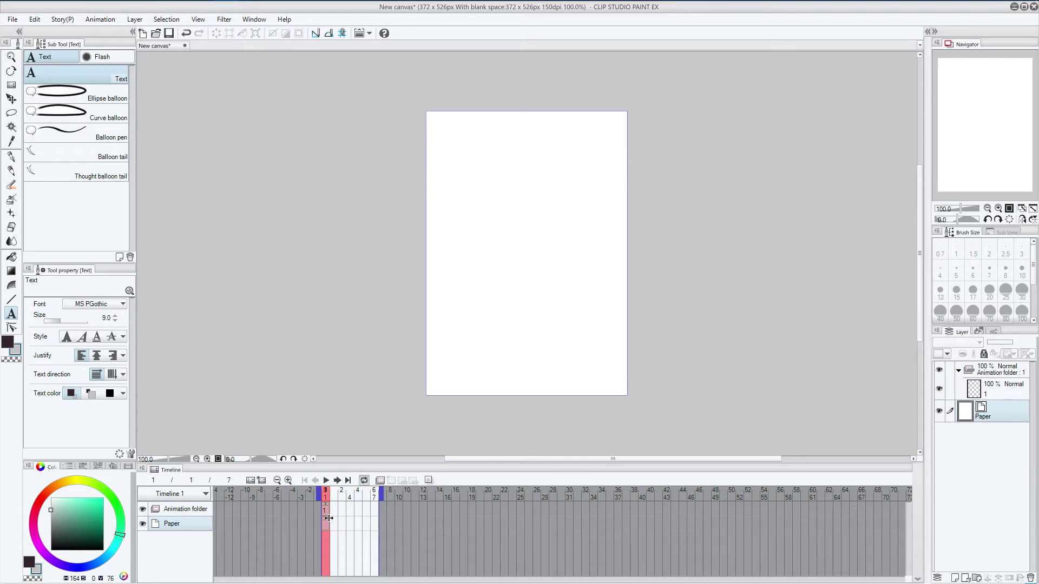
Extend the Paper clip through frame 7, check it across the frames, and select frame 1 of the Animation folder.
left_click_drag(328, 518, 379, 521)
left_click(369, 526)
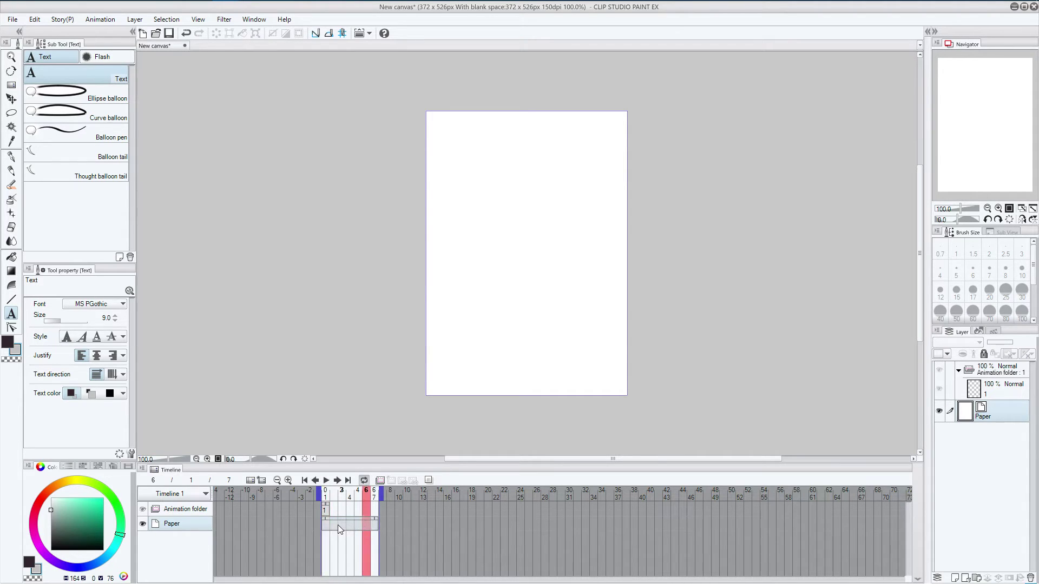
left_click(339, 525)
left_click_drag(349, 522, 370, 523)
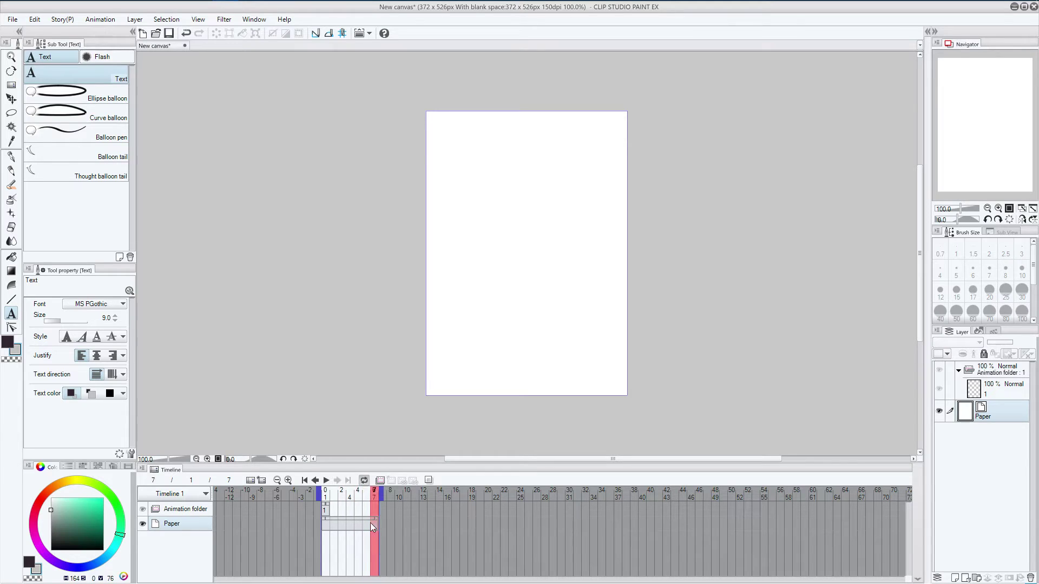
left_click(333, 525)
left_click(335, 511)
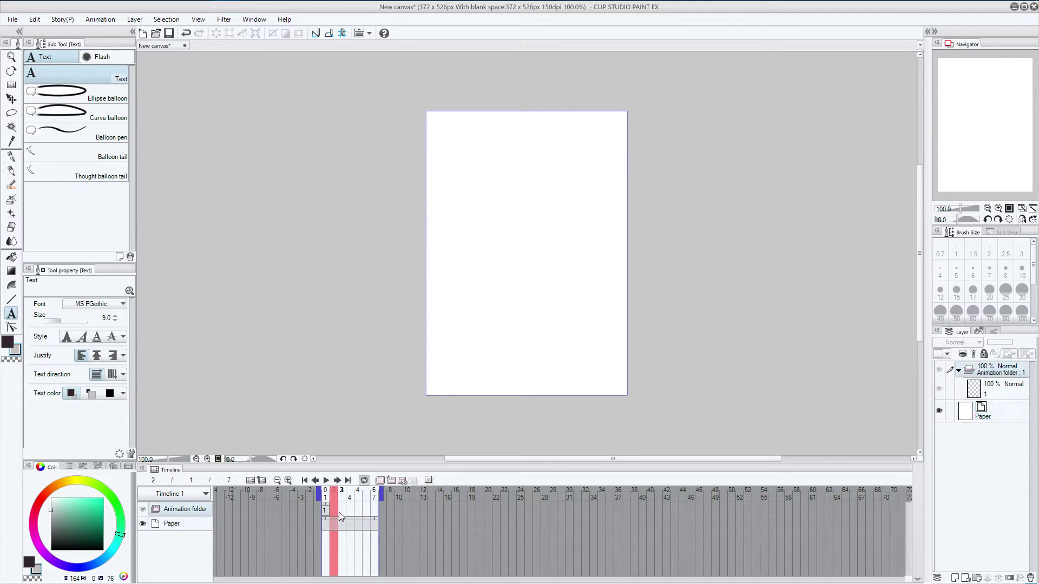
left_click(325, 510)
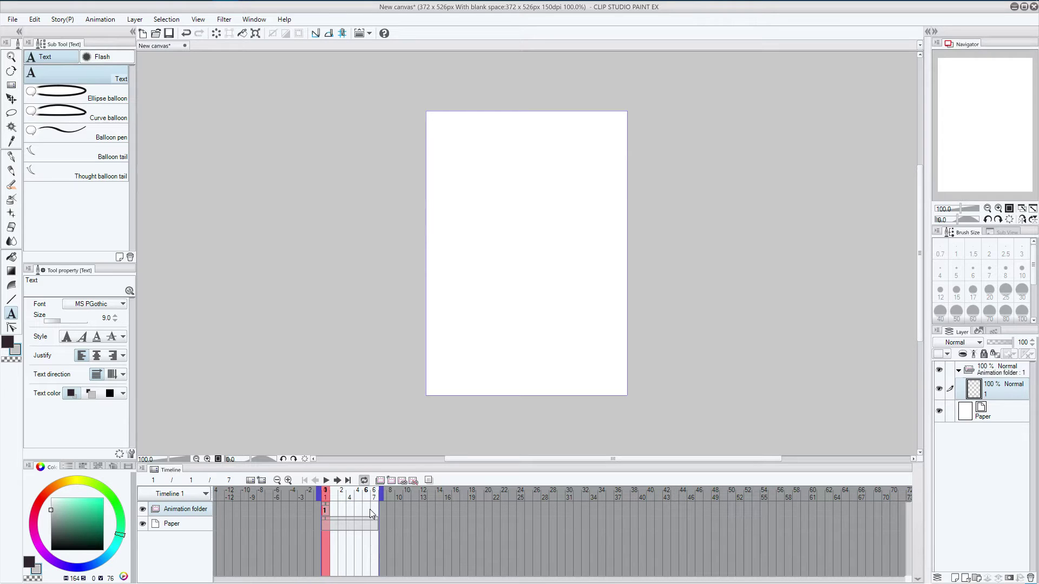
Switch to File Explorer and open all four Red_Panda images from the Animation folder in Clip Studio Paint.
key("alt+Tab")
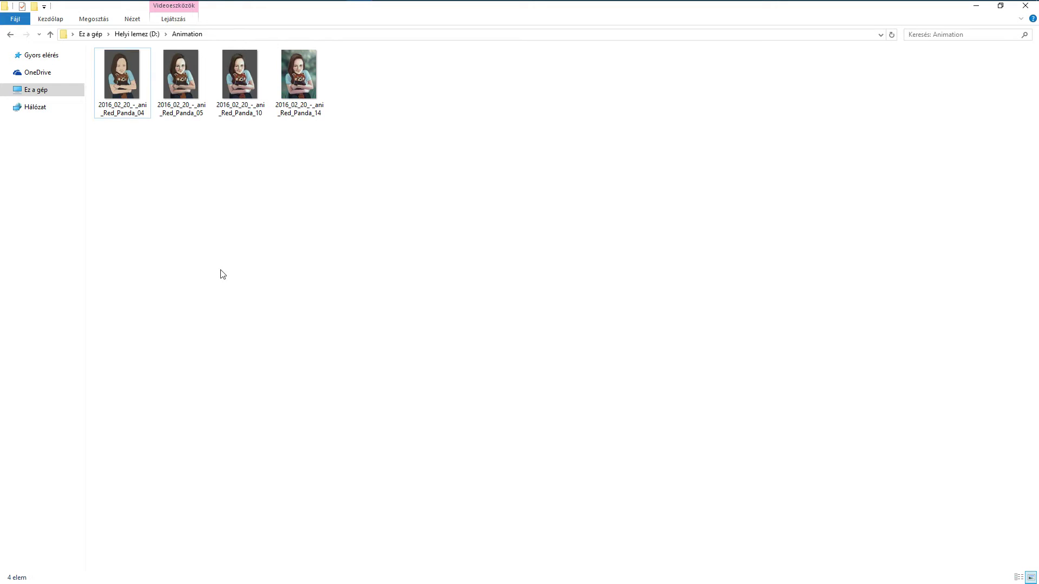
left_click(114, 94)
left_click(308, 79, "shift")
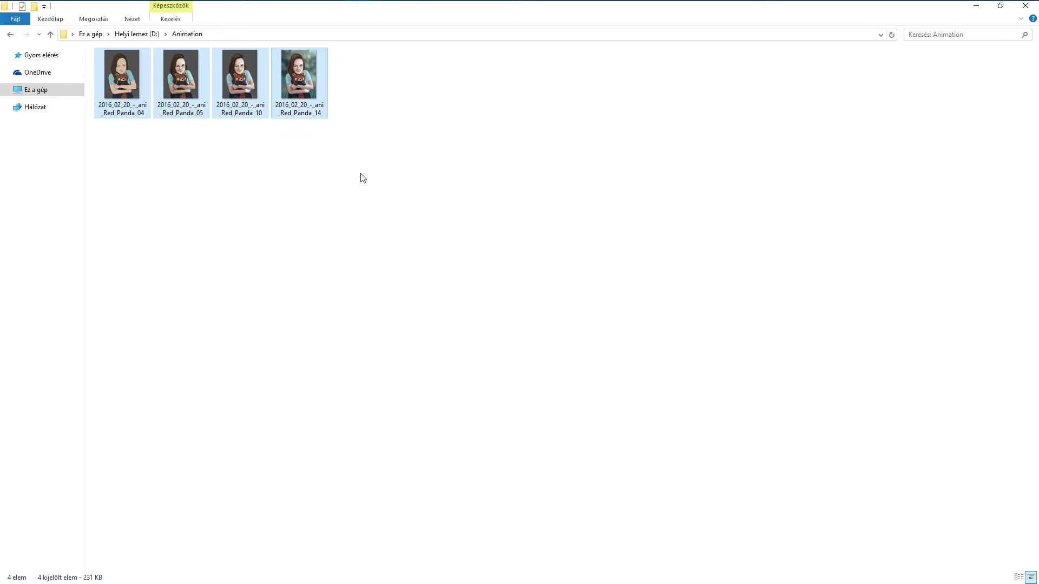
mouse_move(297, 86)
left_mouse_down()
mouse_move(346, 169)
mouse_move(355, 213)
mouse_move(359, 200)
left_mouse_up()
key("alt+Tab")
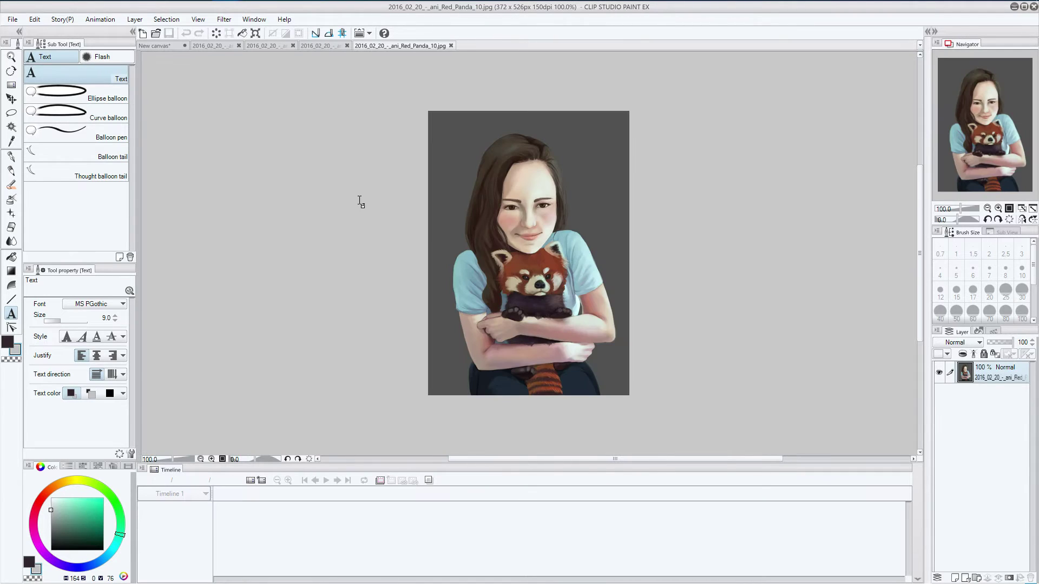
Look through the four opened Red_Panda images and return to the New canvas document.
left_click(223, 46)
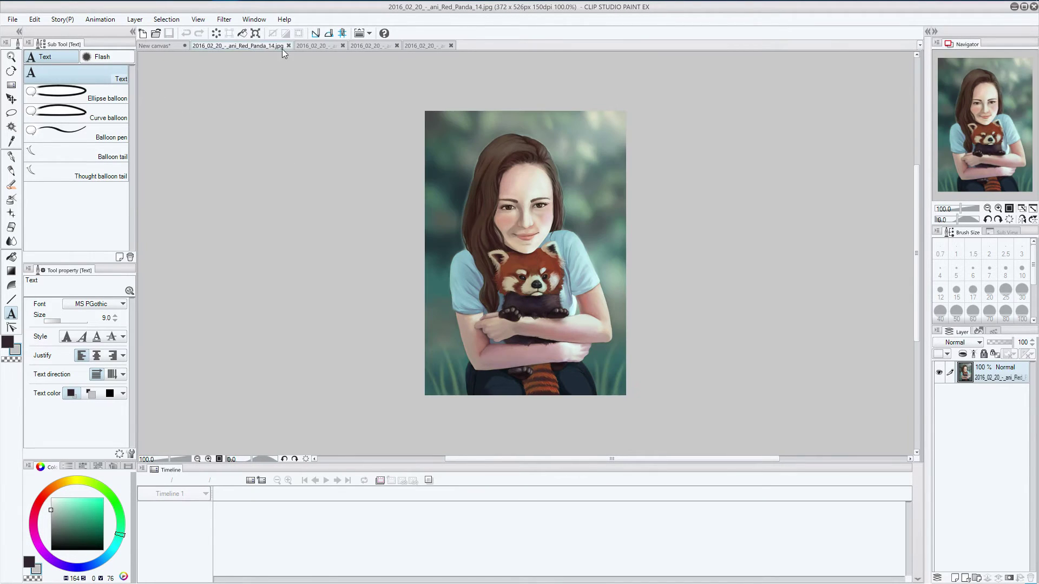
left_click(323, 45)
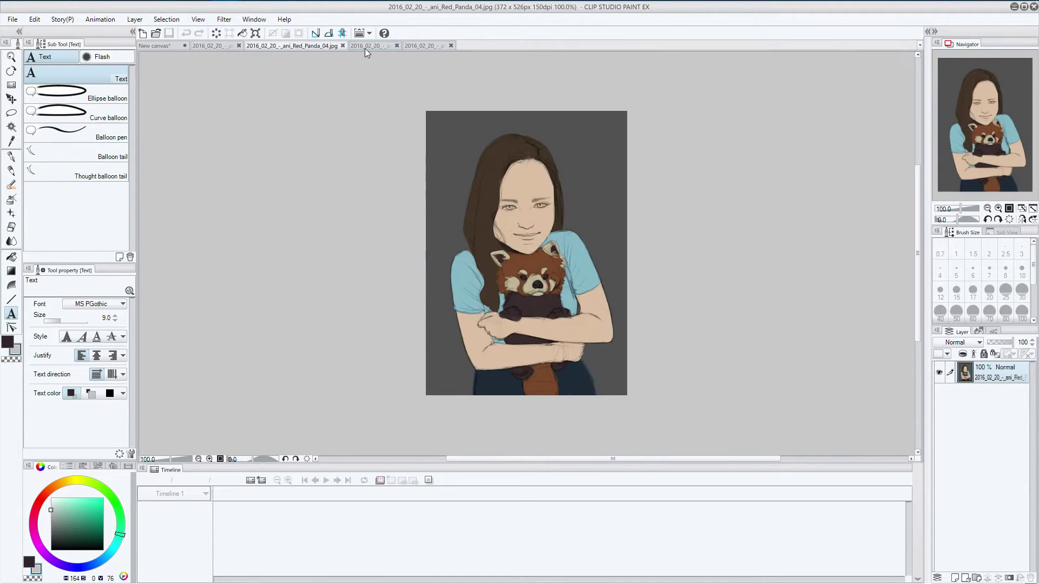
left_click(365, 46)
left_click(423, 45)
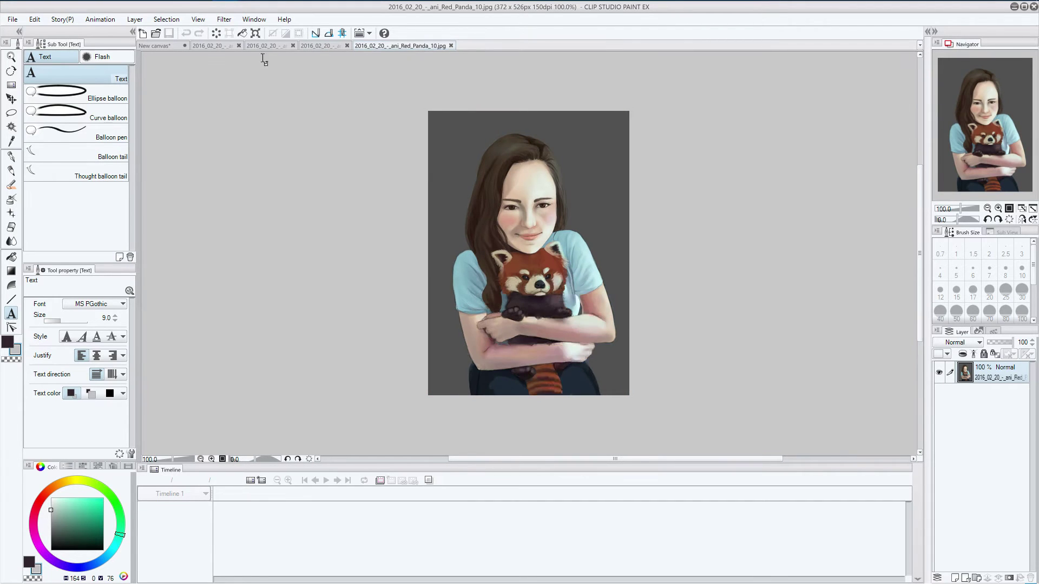
left_click(212, 47)
left_click(154, 47)
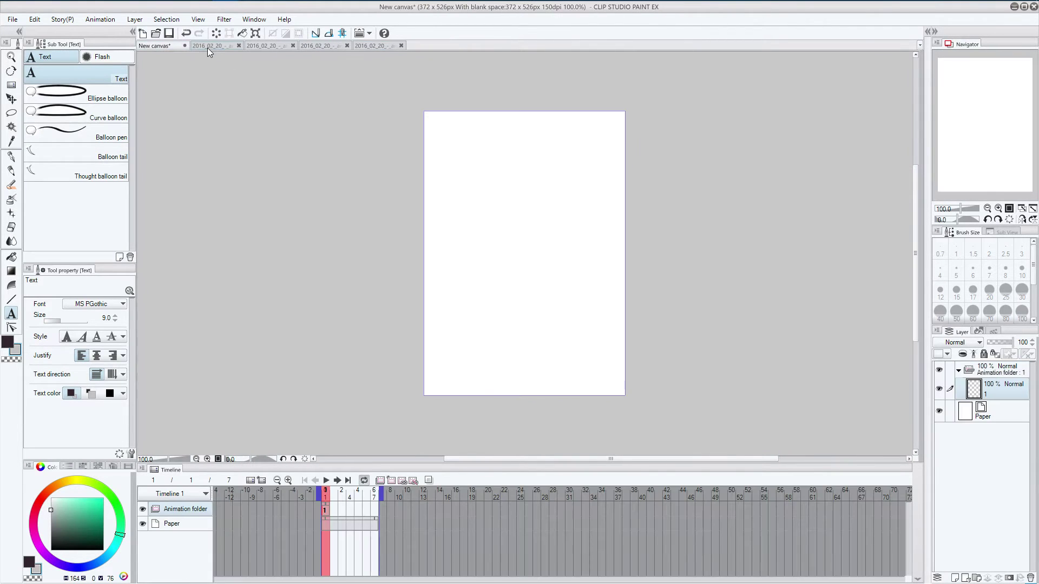
Copy the whole Red_Panda_14 image and paste it into the New canvas animation folder above layer 1.
left_click(207, 47)
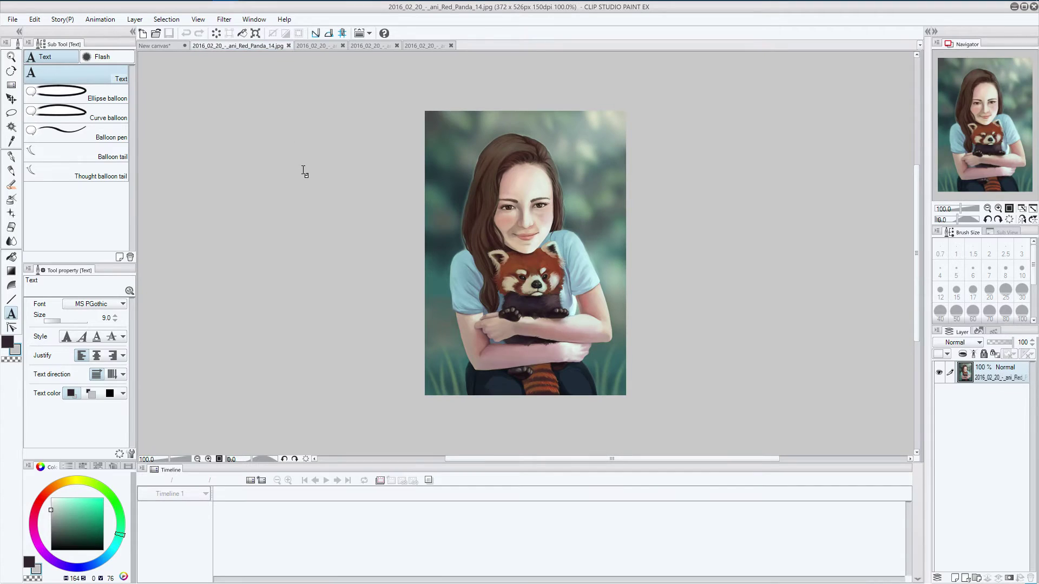
key("ctrl+a")
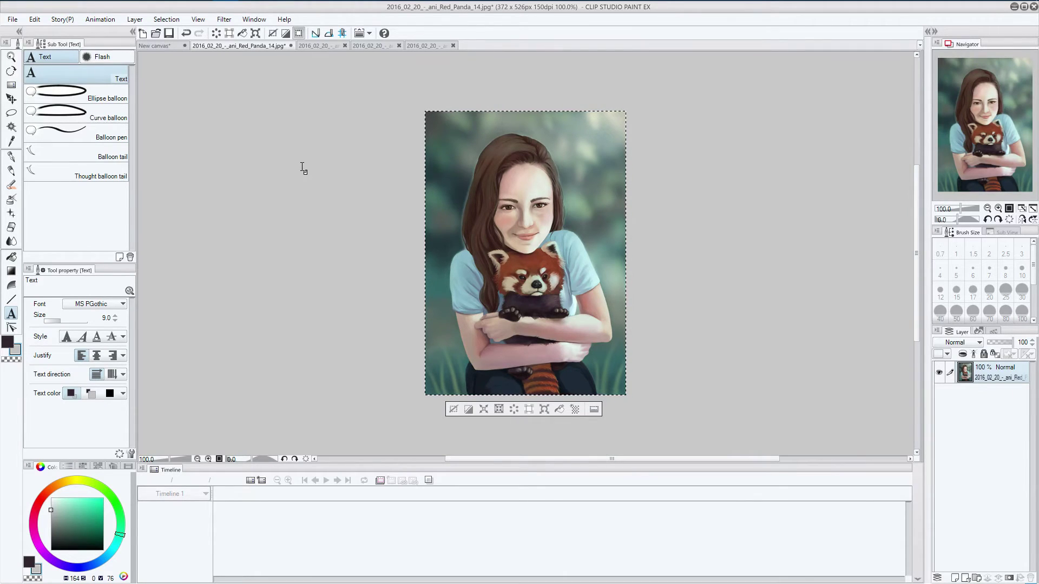
left_click(171, 46)
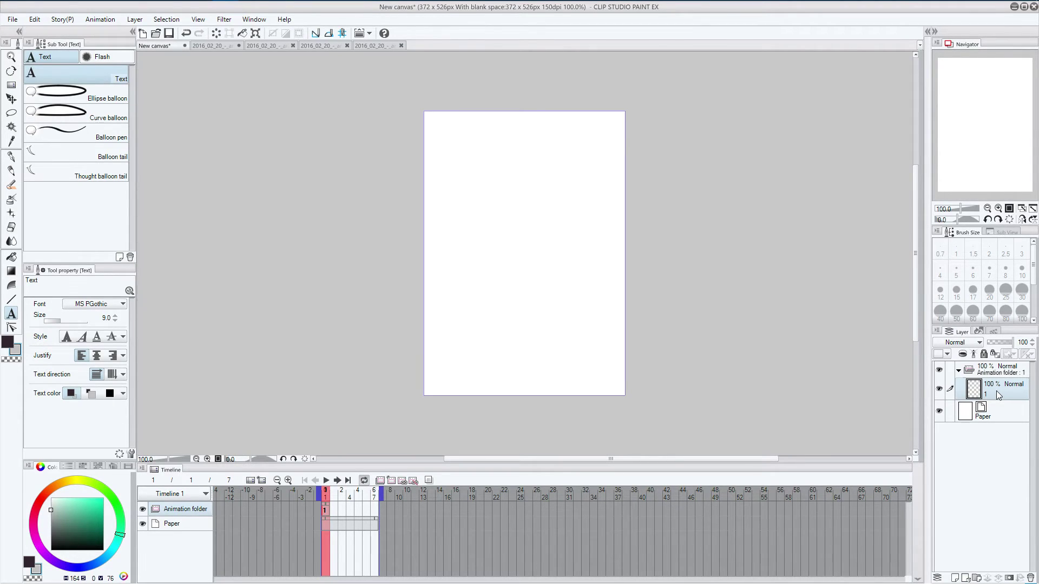
key("ctrl+v")
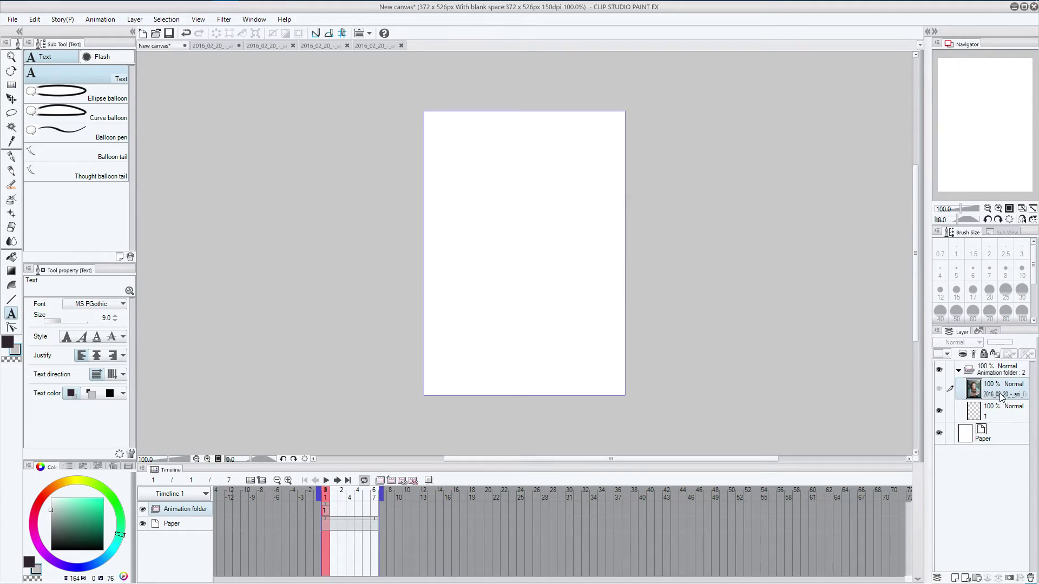
Rename the pasted image layer to 2 and select frame 2 on the Animation folder track.
double_click(1000, 394)
type("2")
key("Return")
left_click(334, 508)
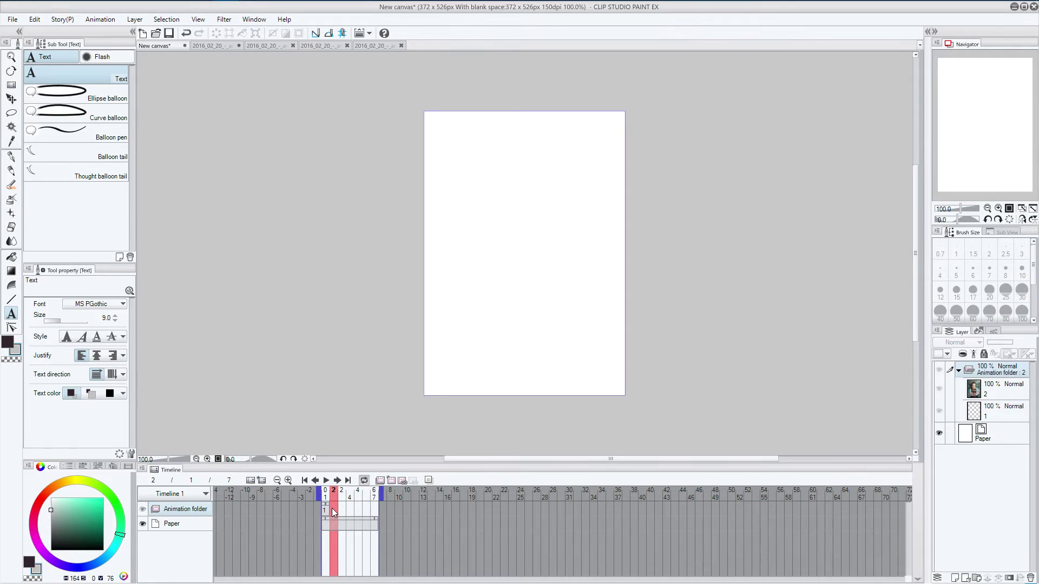
Assign cel 2 to frame 2 on the Animation folder track.
left_click(332, 508)
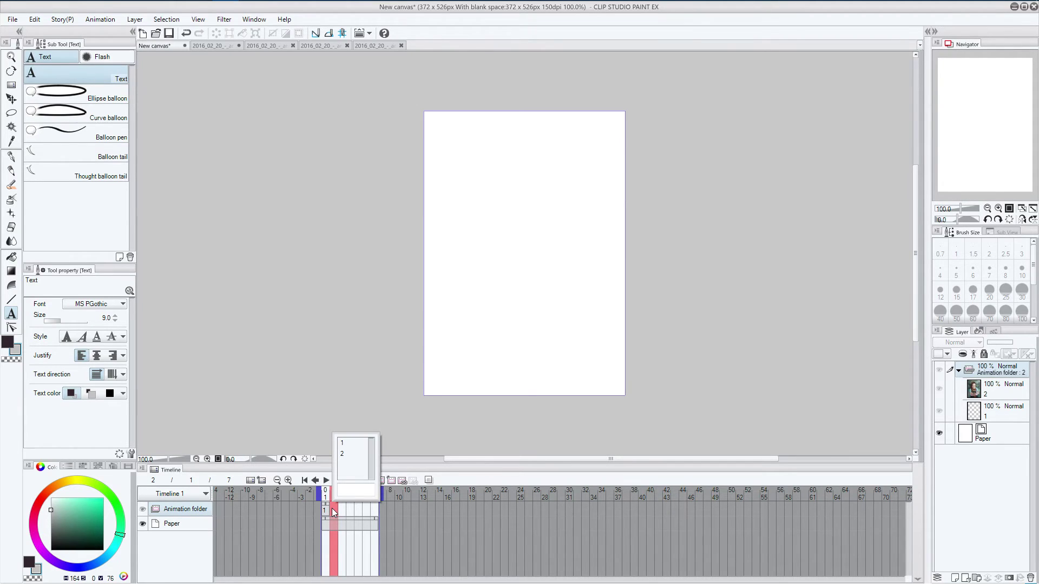
left_click(351, 455)
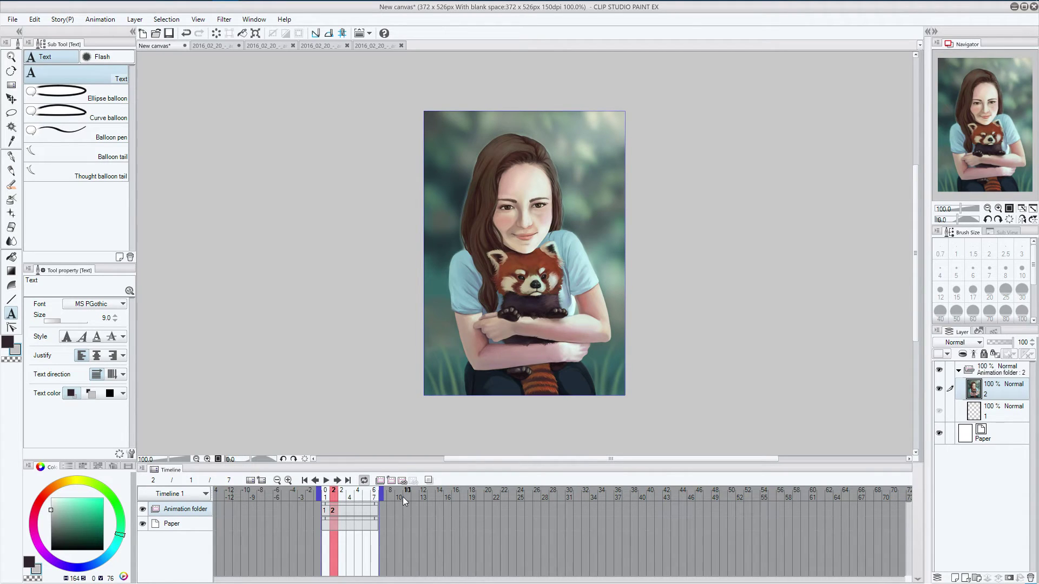
left_click(342, 511)
left_click(334, 509)
Add a new raster layer inside the animation folder and move it out above the folder.
left_click(993, 376)
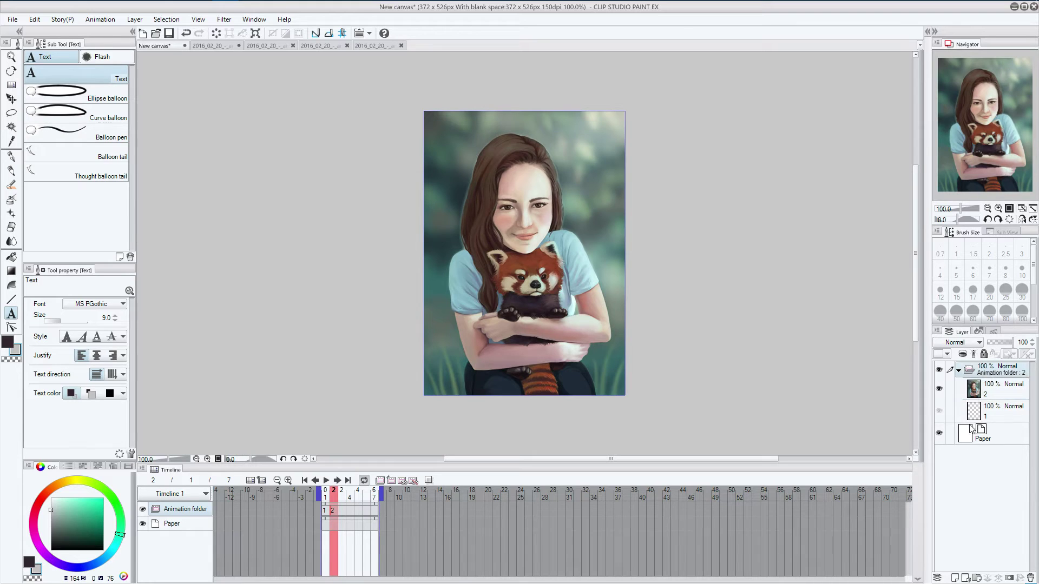
left_click(955, 579)
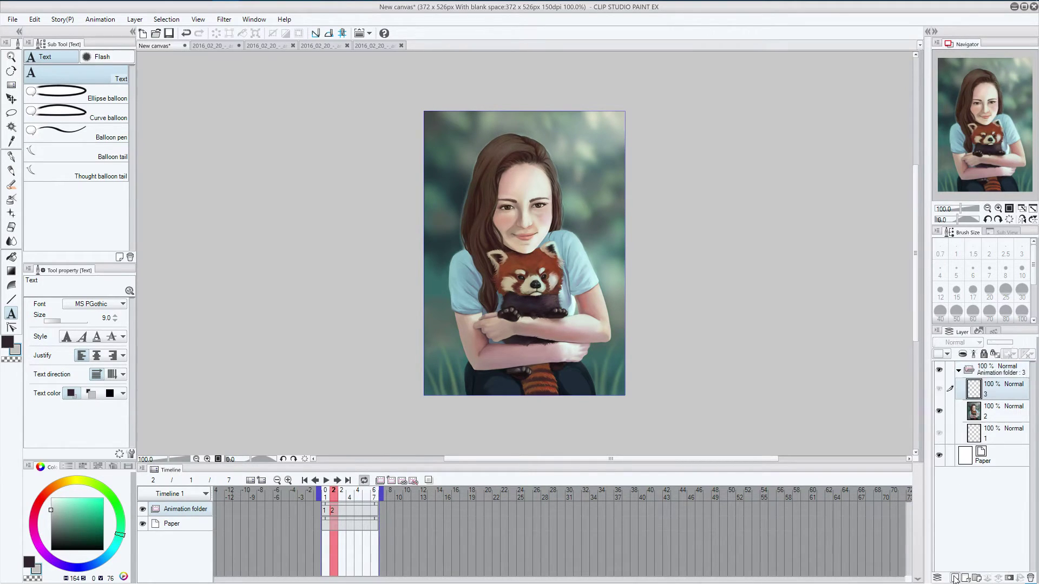
left_click_drag(1009, 390, 1002, 372)
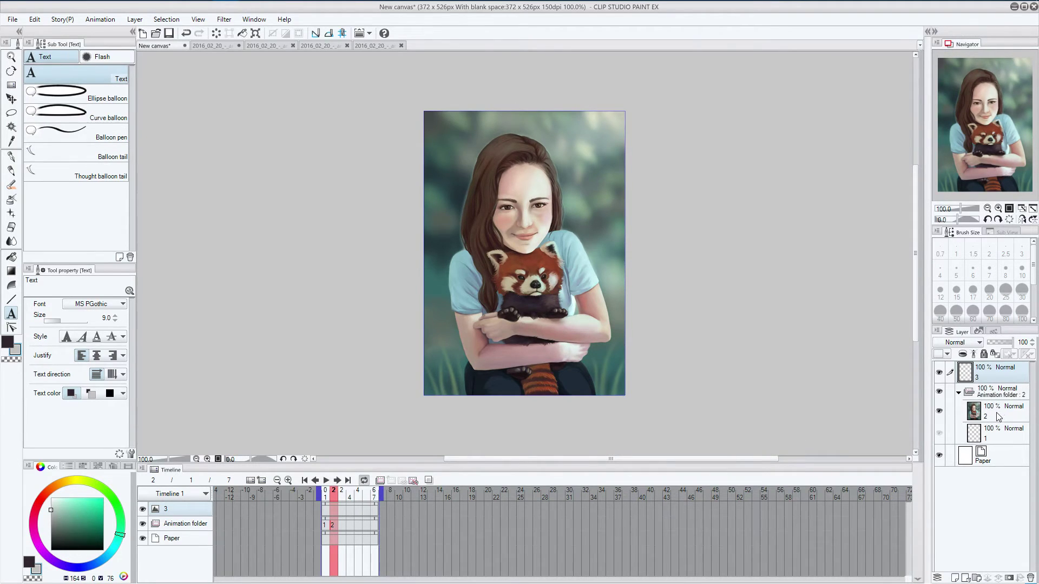
Check which cels can be assigned to frame 3 on the Animation folder track.
left_click(345, 524)
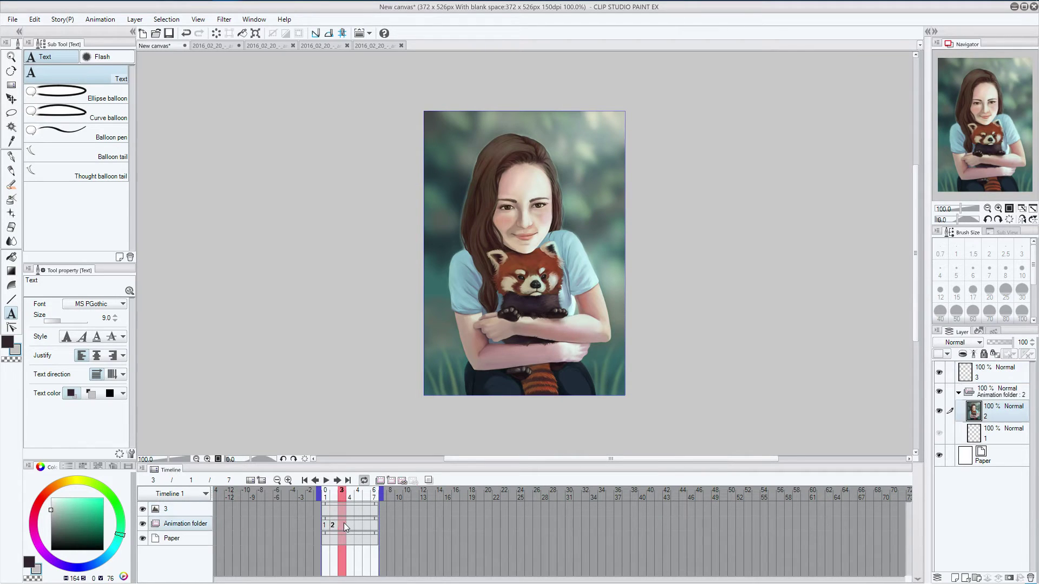
left_click(343, 522)
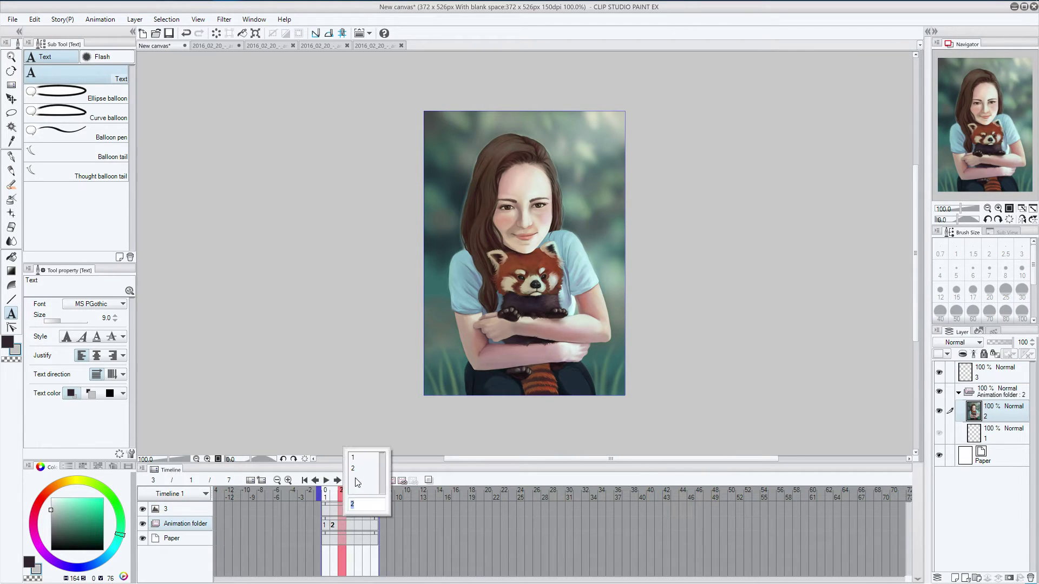
key("Return")
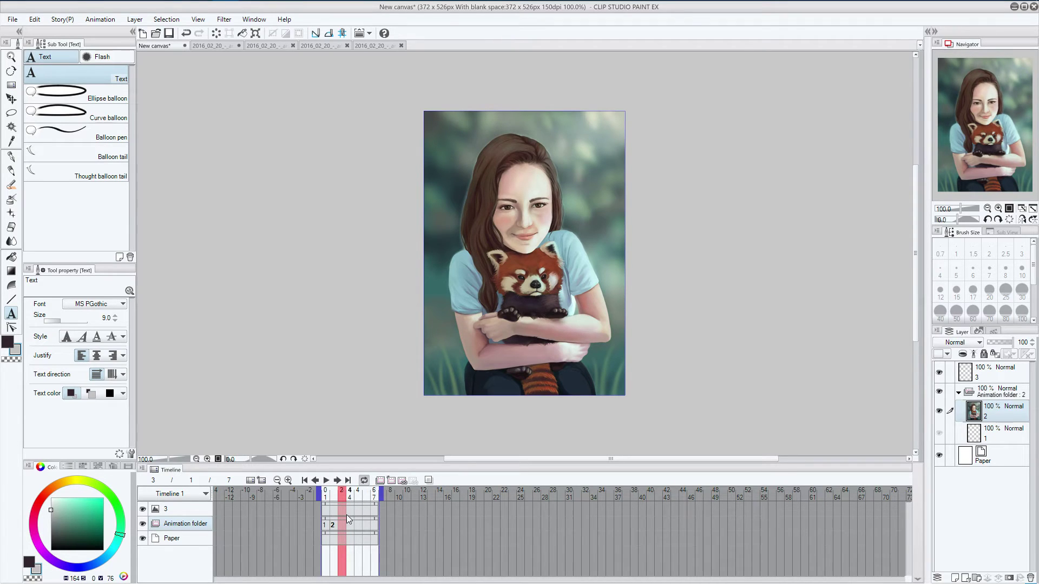
left_click(343, 521)
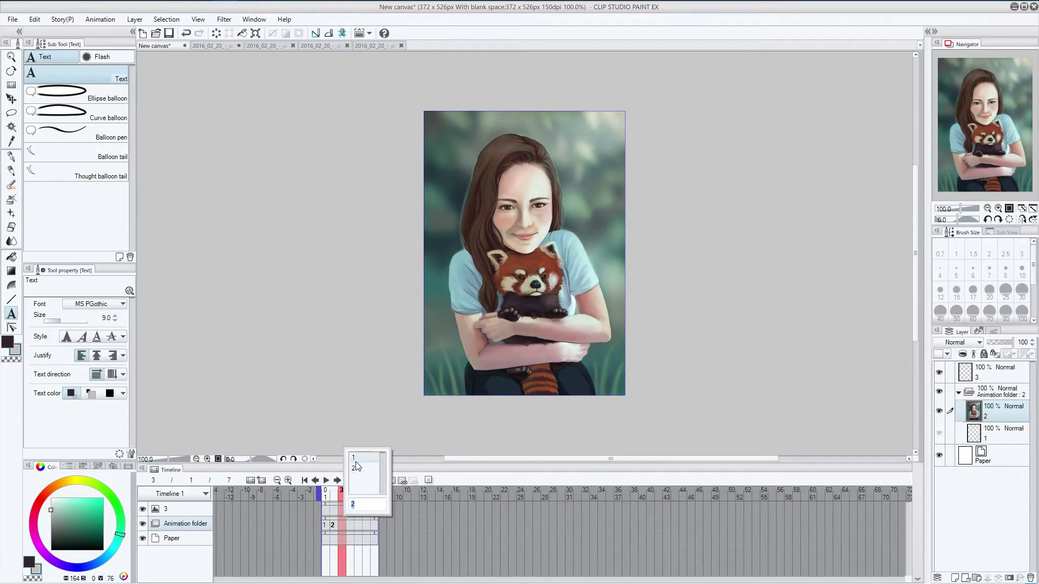
left_click(351, 524)
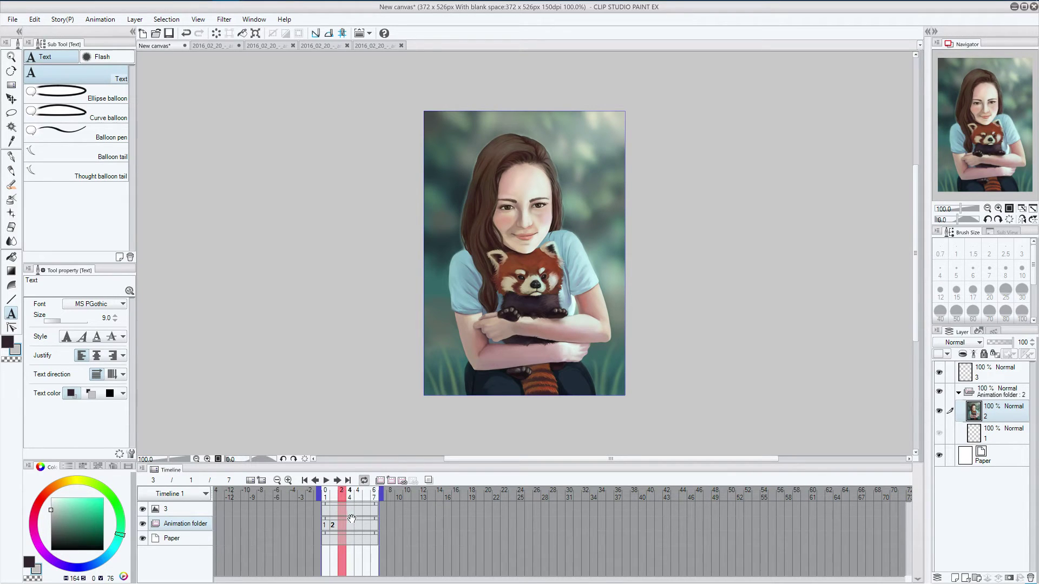
Put the loose layer 3 into a new ordinary layer folder and add a new animation folder above it.
left_click(999, 374)
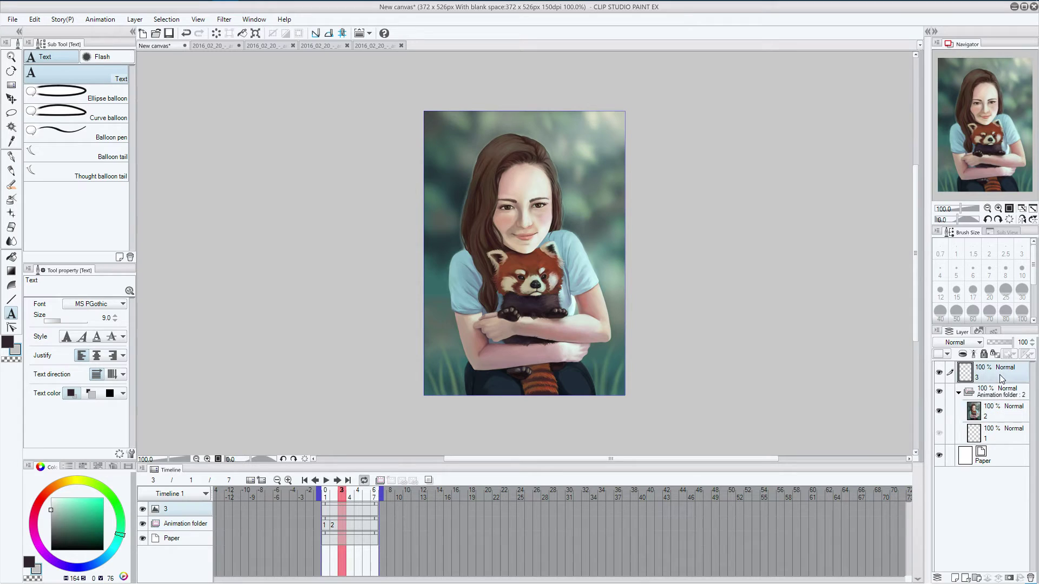
left_click(976, 578)
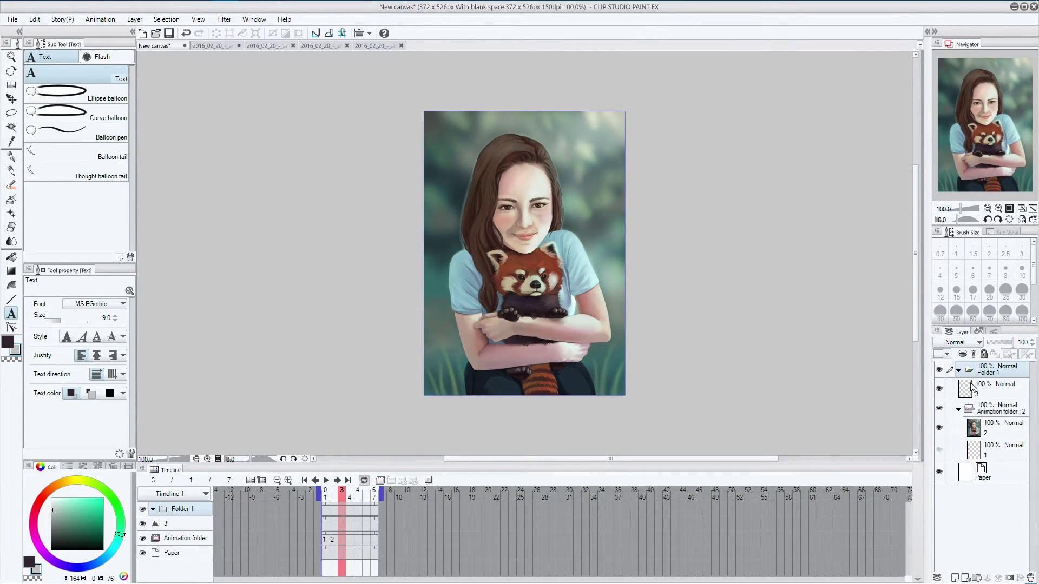
left_click_drag(984, 391, 993, 383)
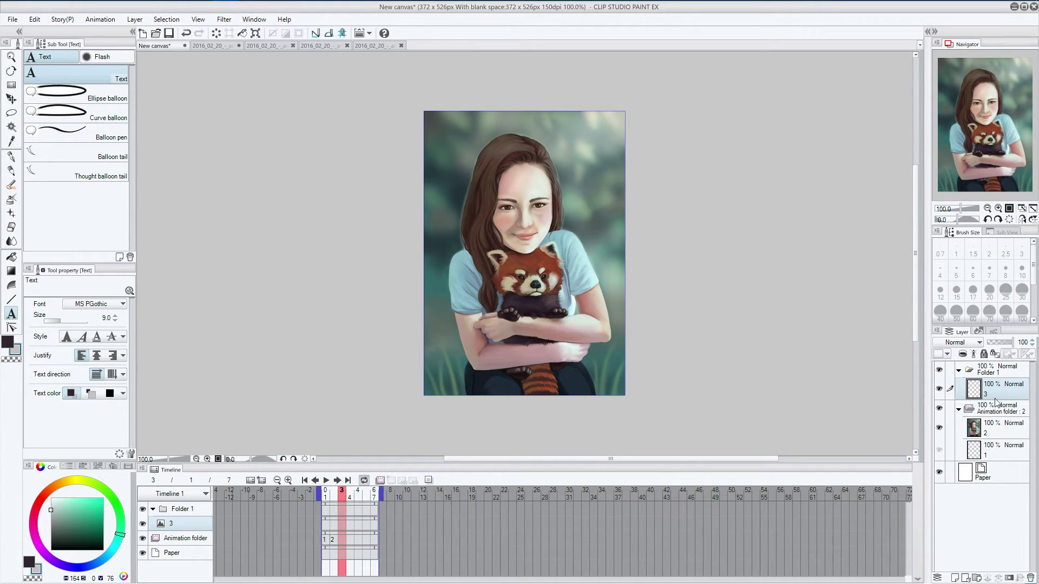
left_click(958, 370)
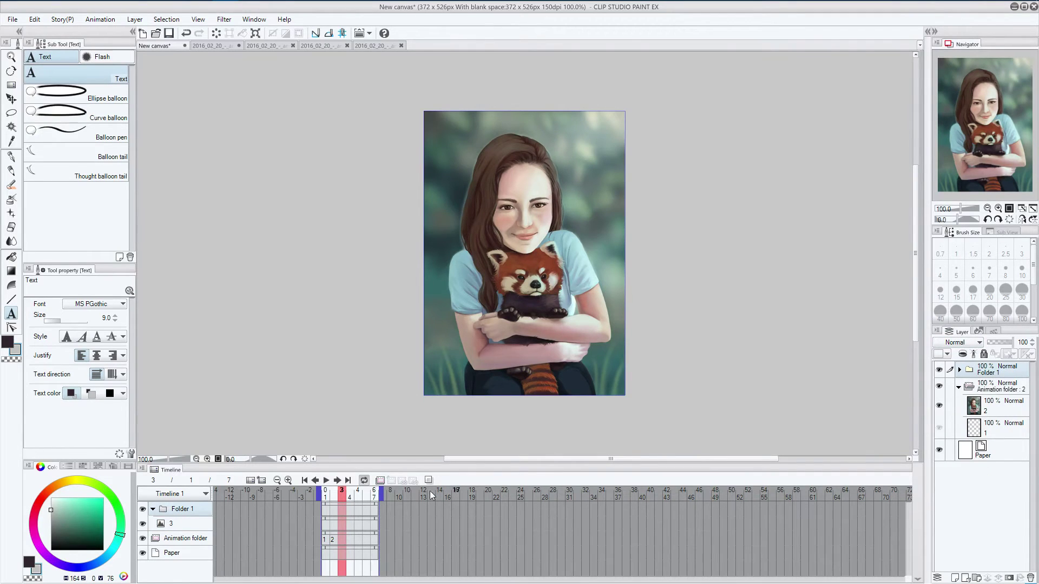
left_click(381, 480)
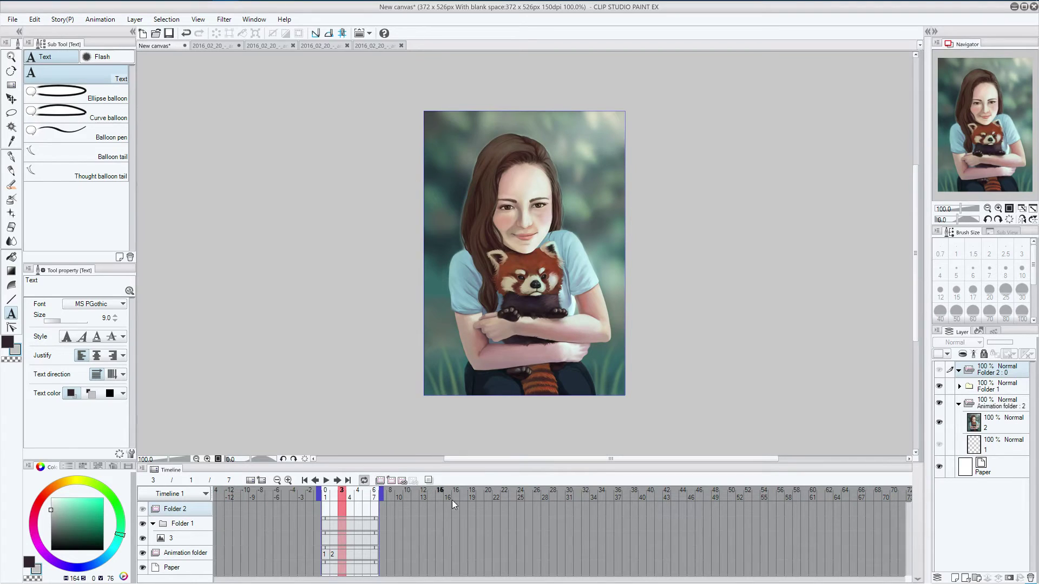
Delete the extra animation folder Folder 2 together with the layer folder Folder 1.
left_click(999, 389, "ctrl")
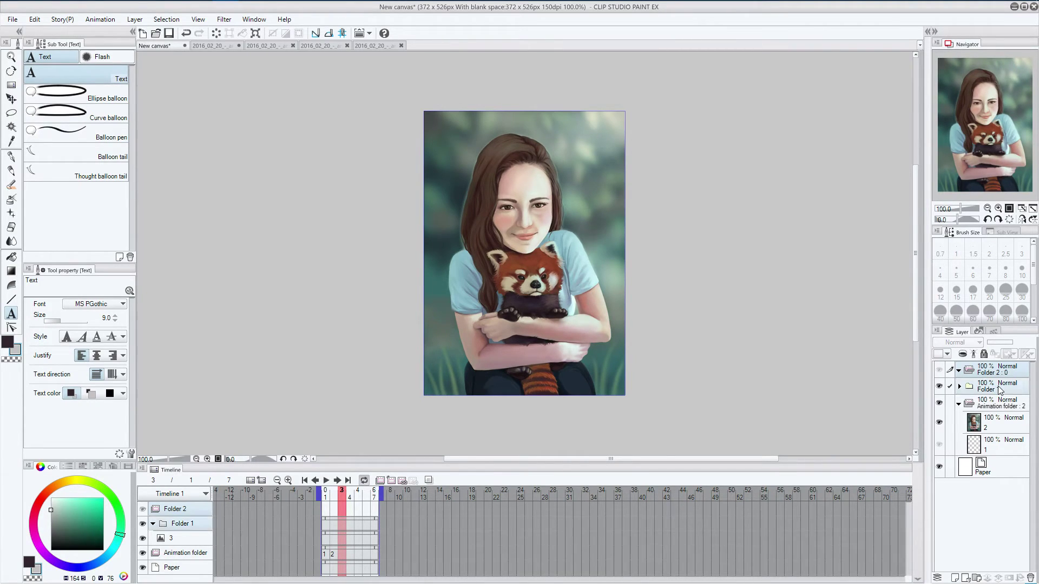
left_click(1030, 578)
left_click(524, 222)
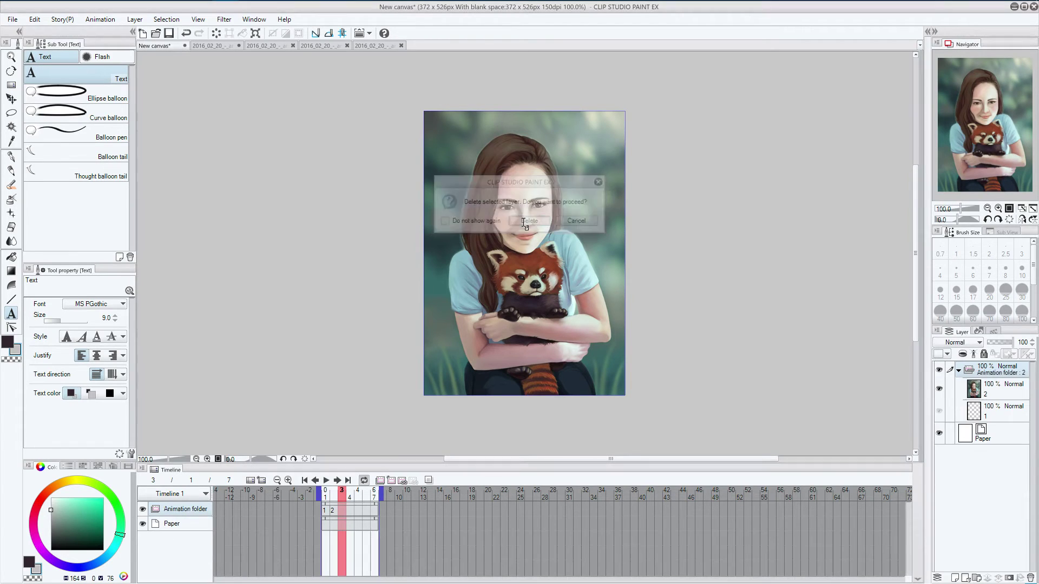
Delete the empty layer 1 from the animation folder.
left_click(998, 391)
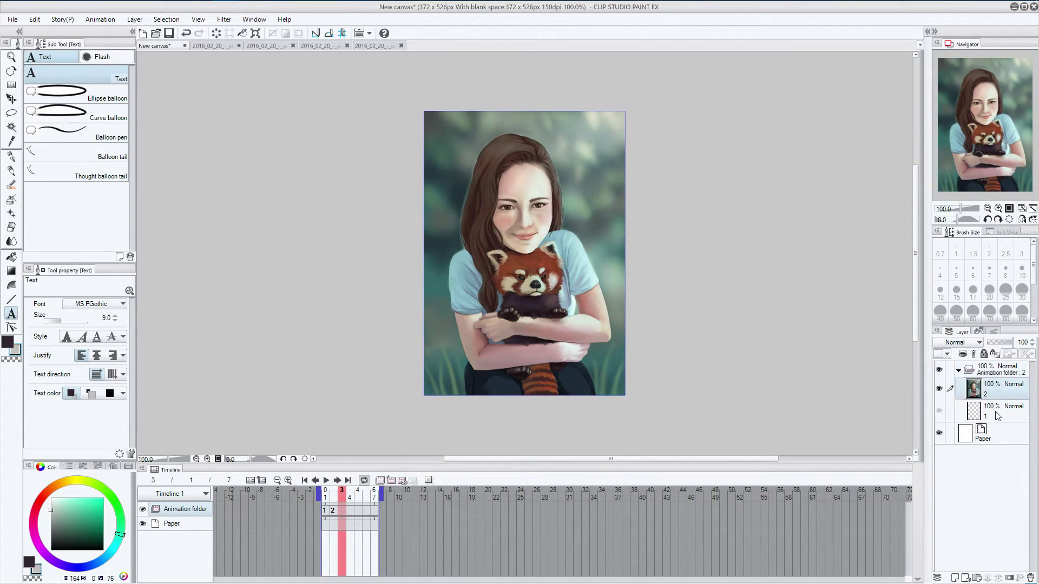
left_click(995, 415)
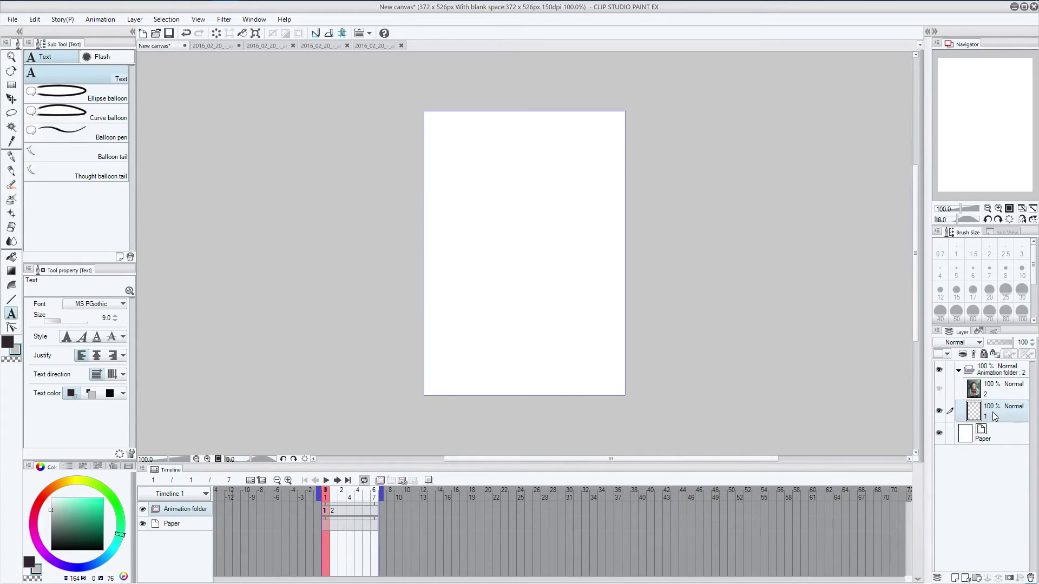
left_click(998, 391)
left_click(993, 413)
left_click(1030, 578)
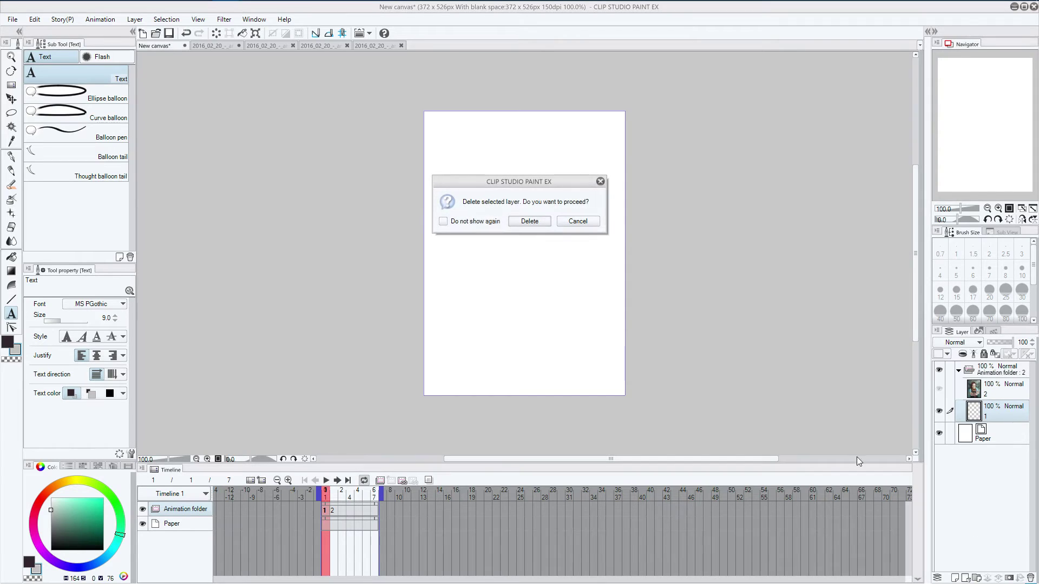
left_click(535, 222)
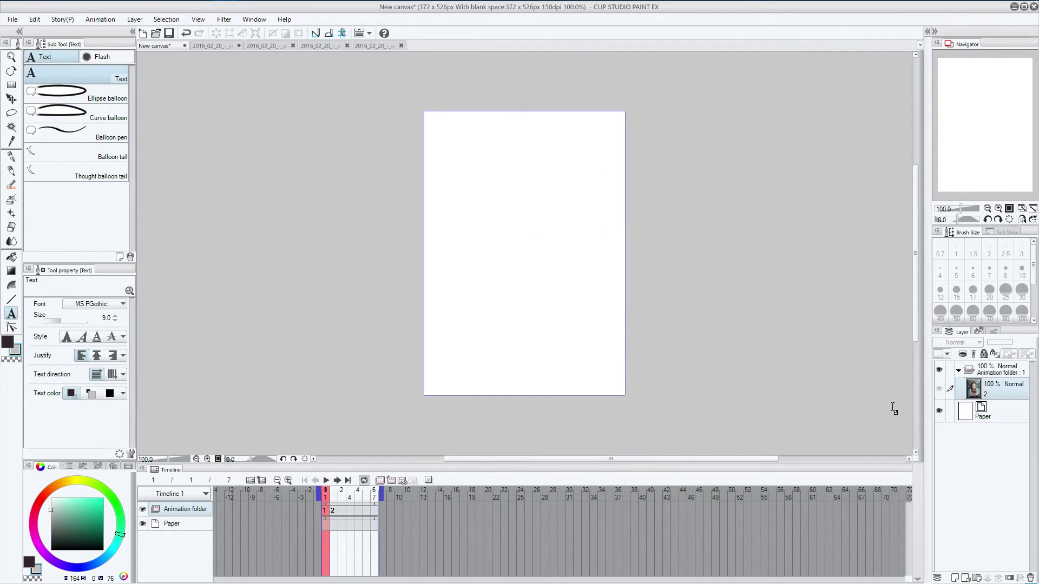
Rename the remaining image layer to 1 and go to frame 1 on the Animation folder track.
double_click(985, 394)
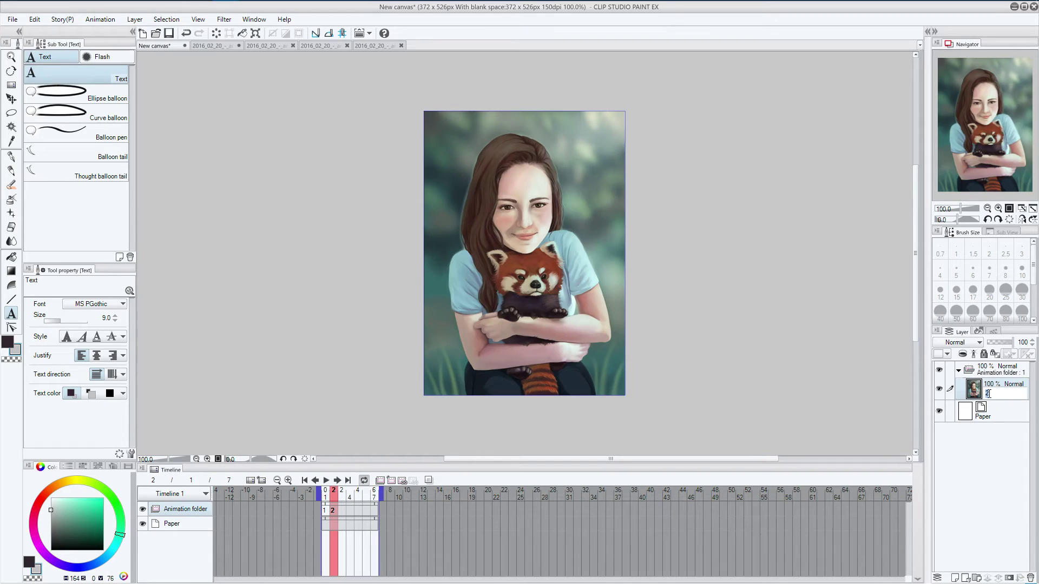
type("1")
key("Return")
left_click(322, 505)
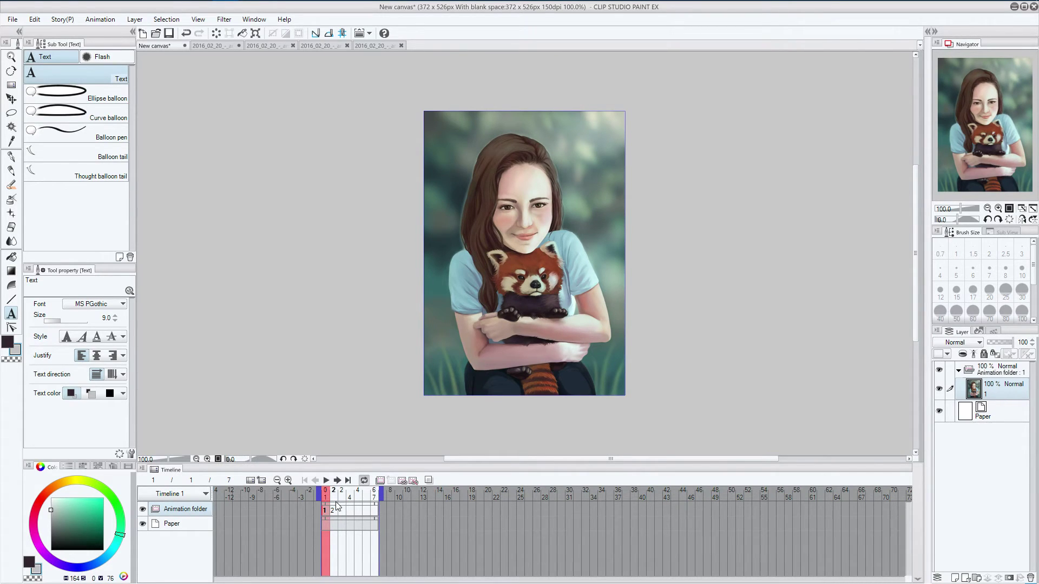
Rename the finished-painting image layer to 4.
double_click(986, 394)
type("4")
key("Return")
Copy the whole Red_Panda_04 image and paste it into the New canvas animation folder above layer 4.
left_click(226, 46)
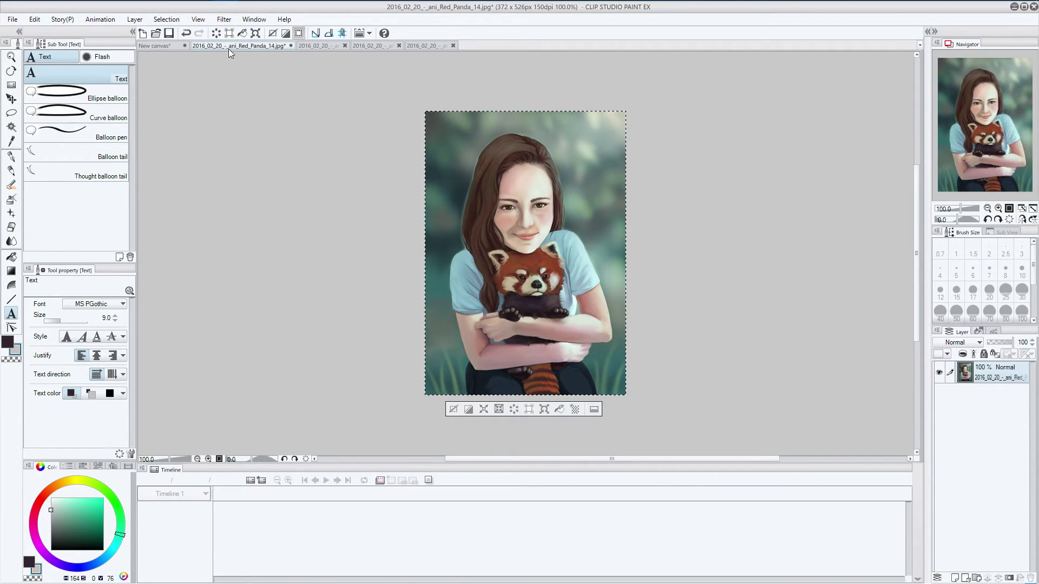
left_click(306, 46)
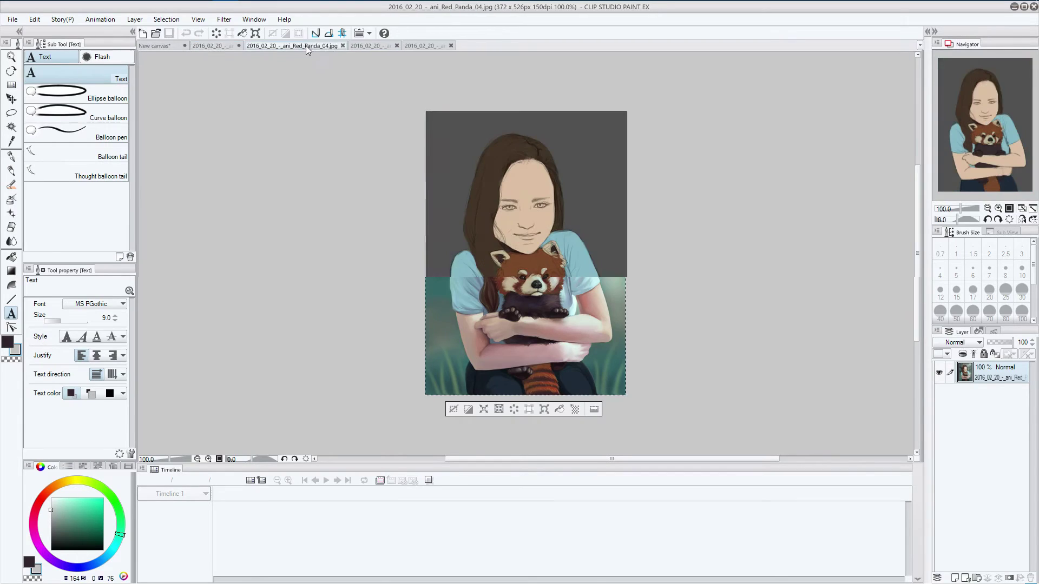
left_click(359, 46)
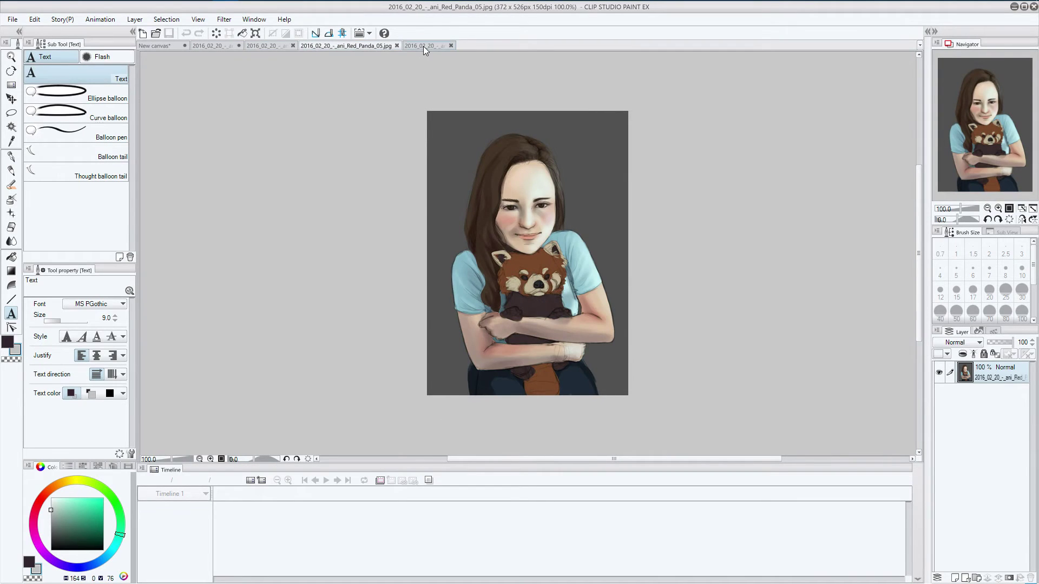
left_click(423, 47)
left_click(278, 46)
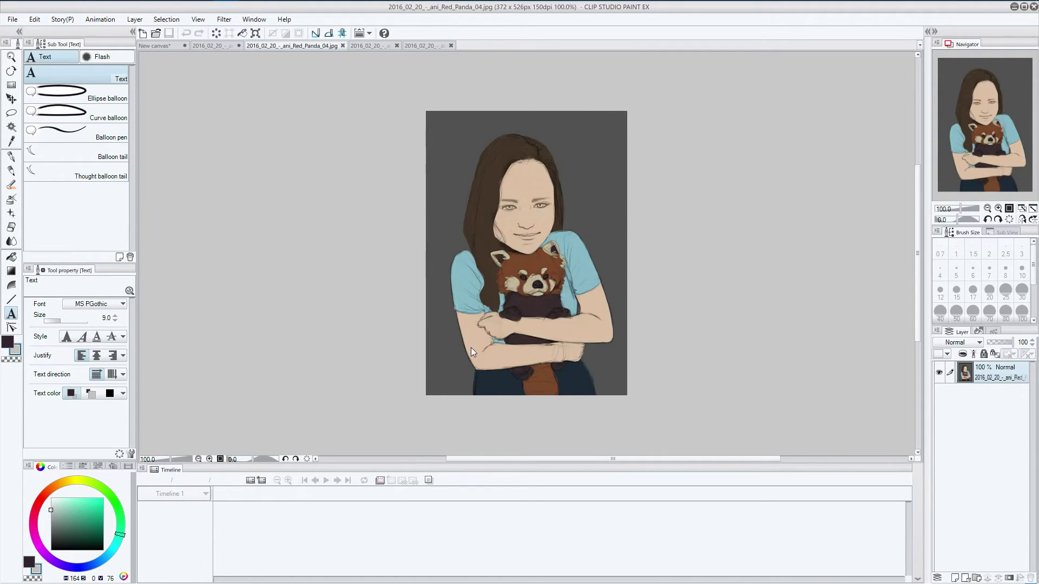
key("ctrl+a")
left_click(157, 47)
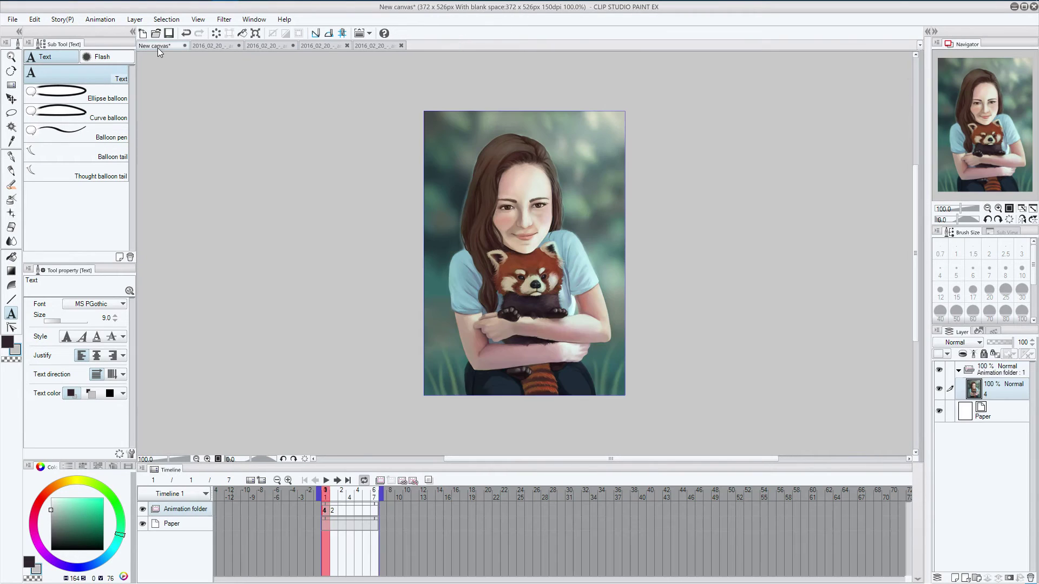
left_click(1009, 406)
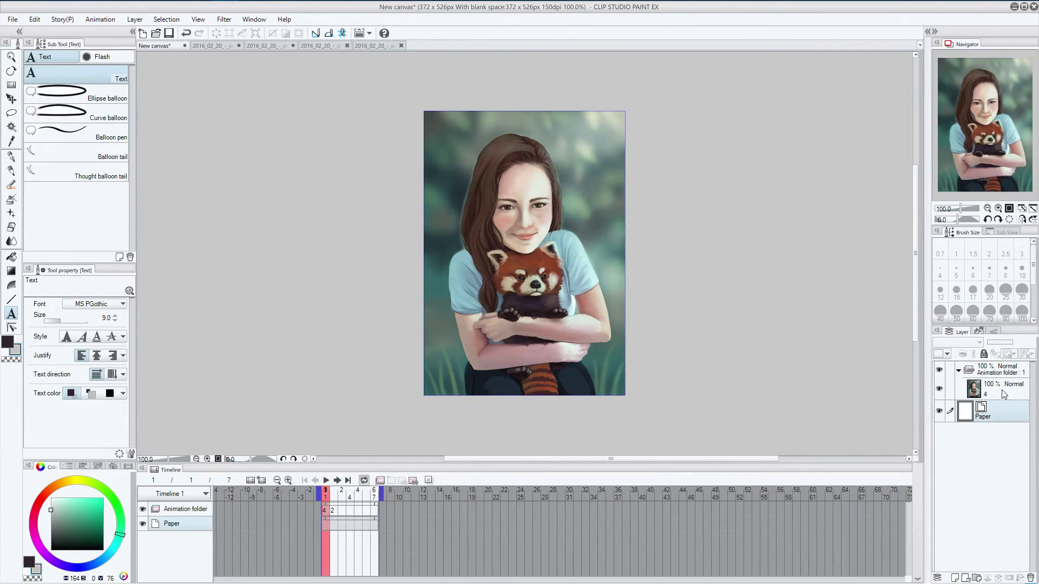
key("ctrl+v")
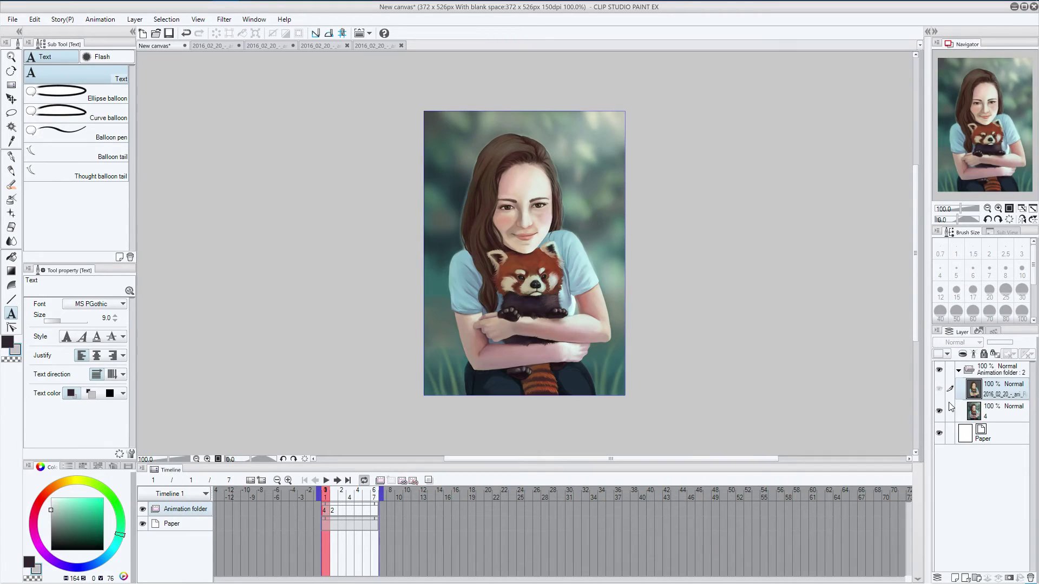
Try to assign the pasted Red_Panda_04 cel to frame 3 on the Animation folder track.
left_click(341, 509)
left_click(341, 509)
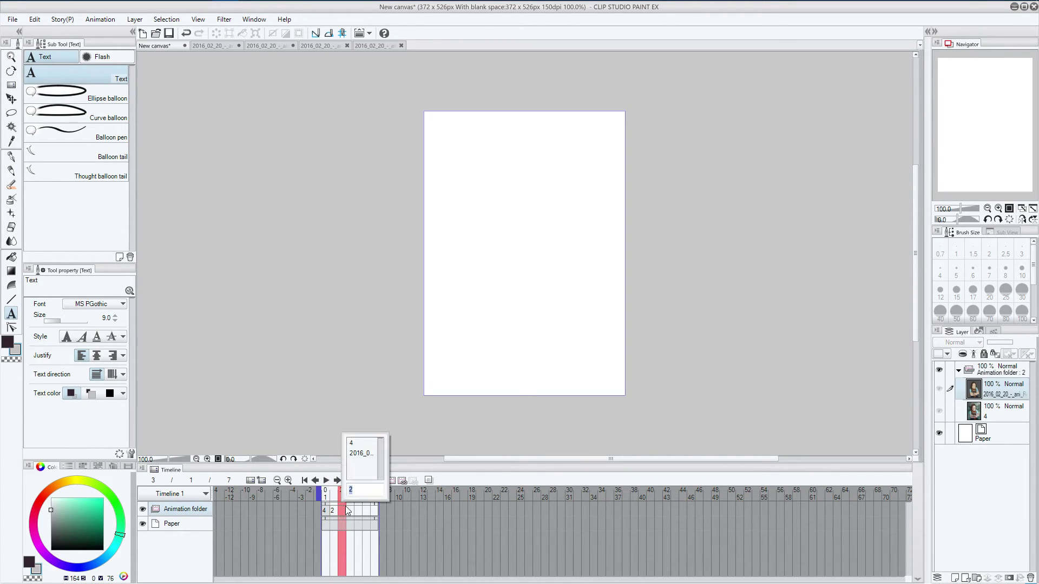
left_click(364, 458)
left_click(343, 514)
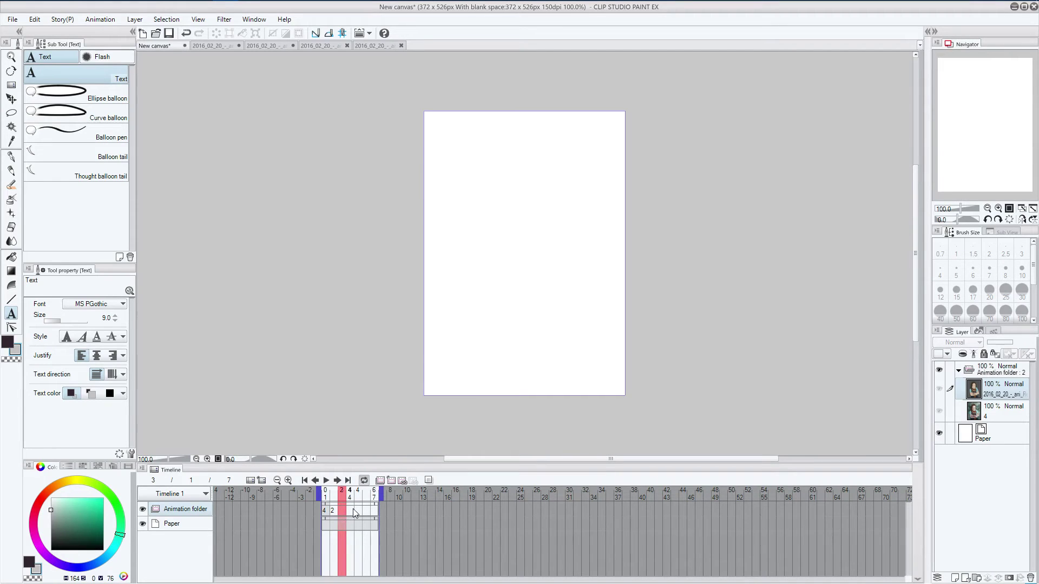
Rename the pasted Red_Panda_04 layer to 1 and move it below layer 4.
double_click(1009, 394)
type("1")
key("Return")
left_click_drag(1002, 396, 1006, 418)
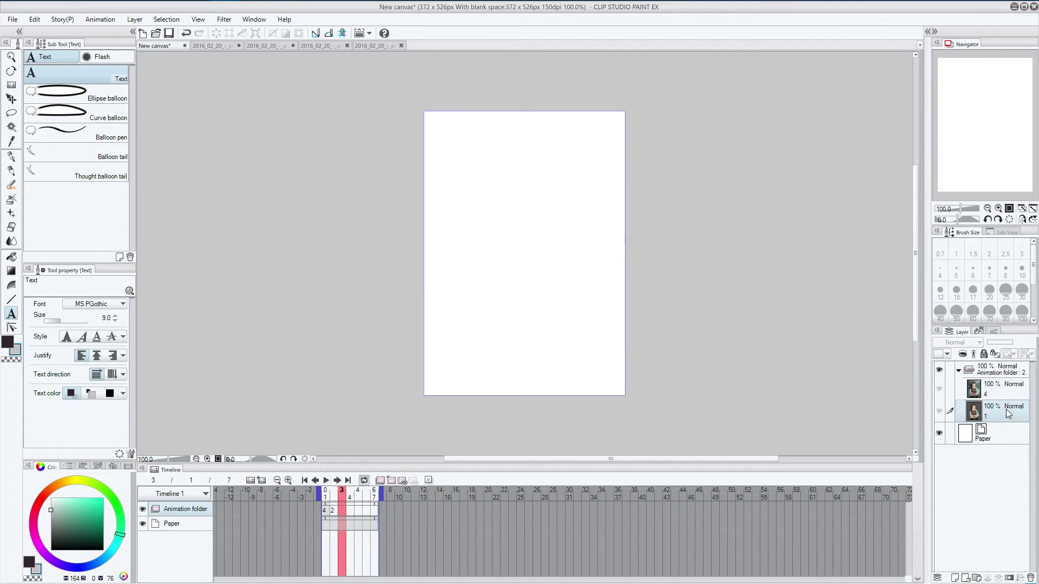
Copy the whole Red_Panda_05 image, paste it above layer 1 in the New canvas animation folder, and rename it 2.
left_click(266, 46)
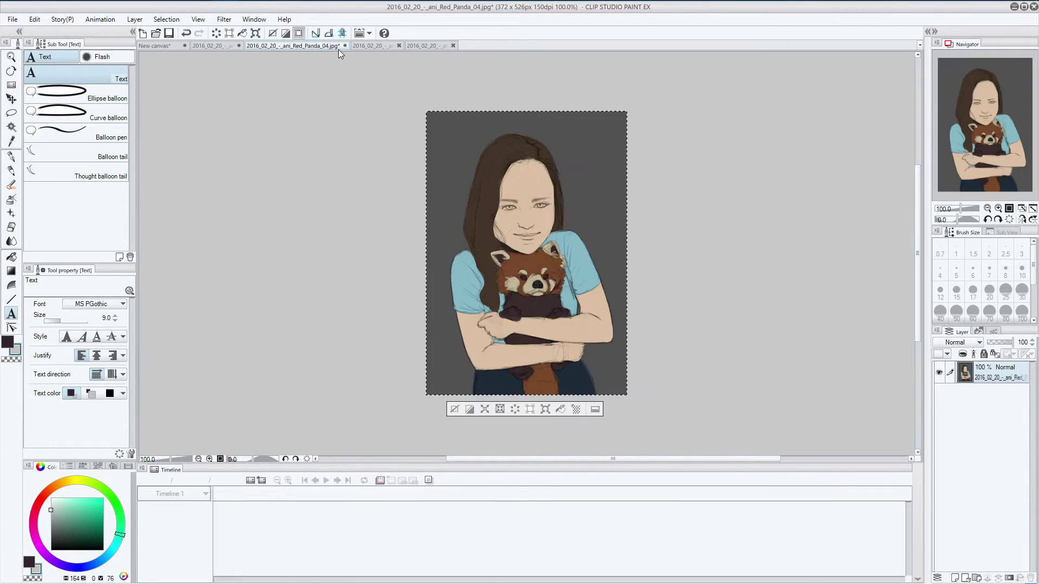
left_click(378, 47)
key("ctrl+a")
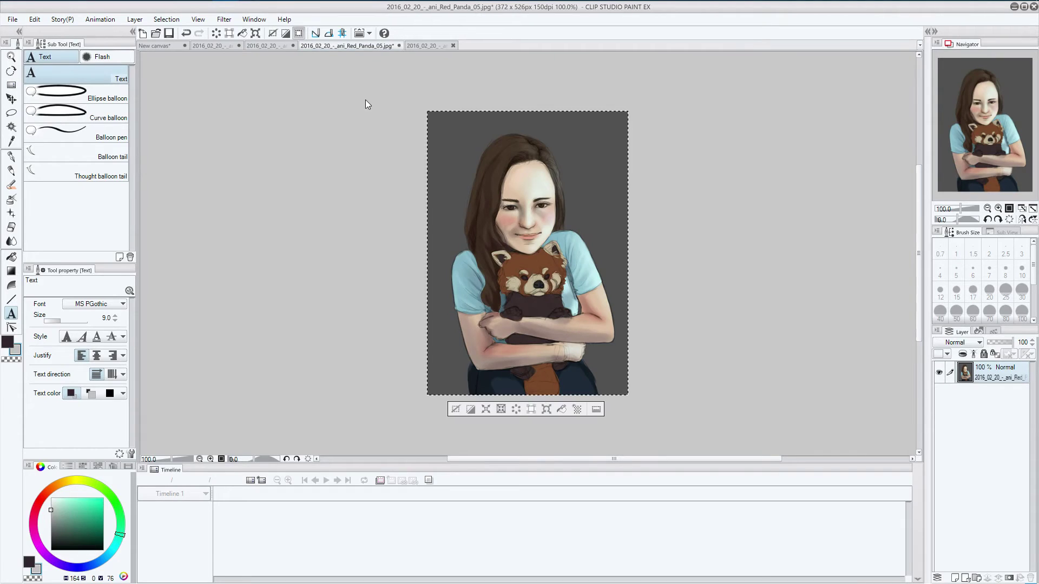
left_click(159, 47)
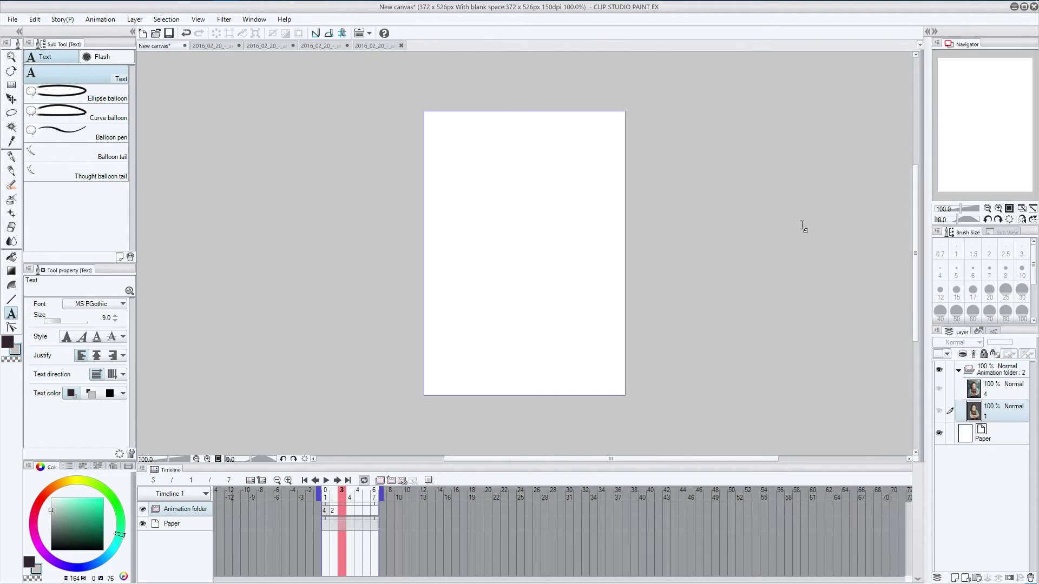
type("2016_02_20_-_a")
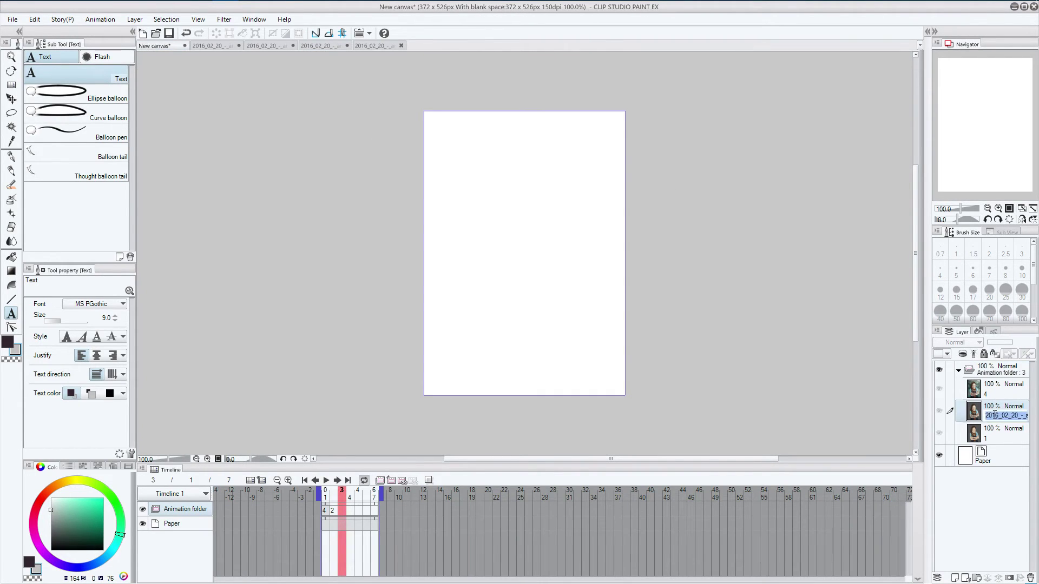
key("Return")
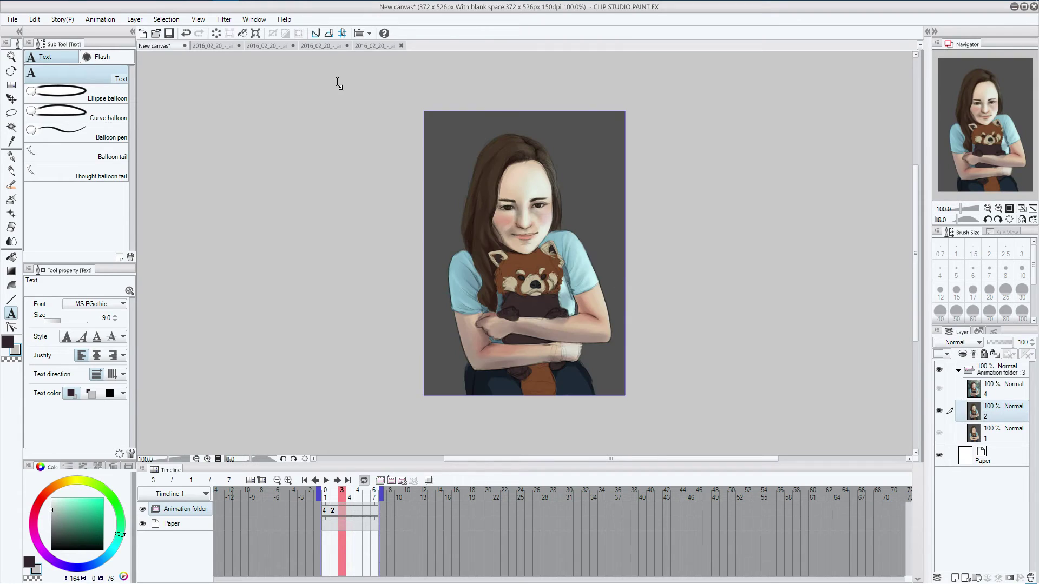
Paste the Red_Panda_10 image above layer 2 in the New canvas animation folder and rename it 3.
left_click(373, 45)
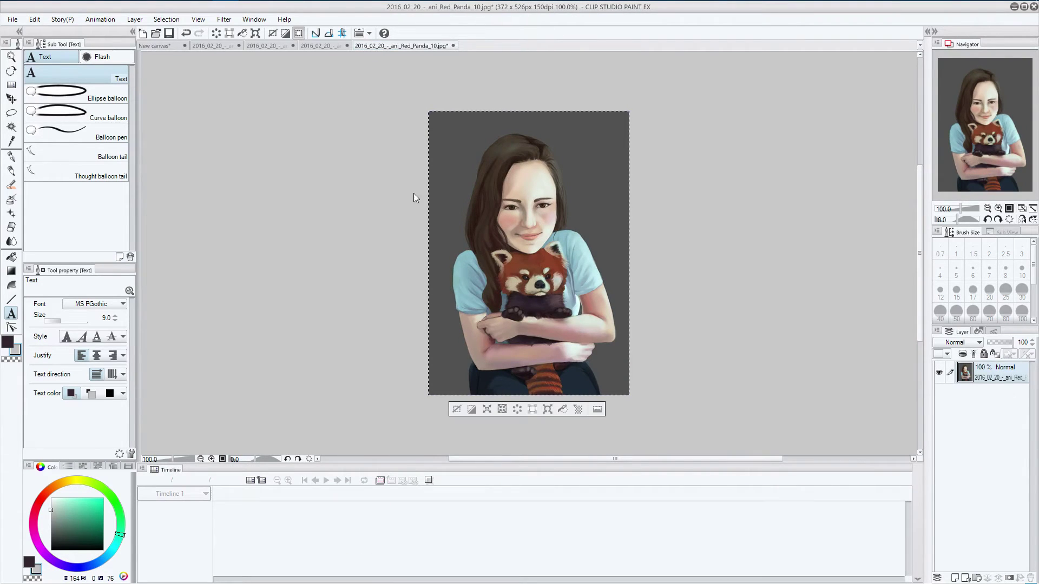
left_click(155, 46)
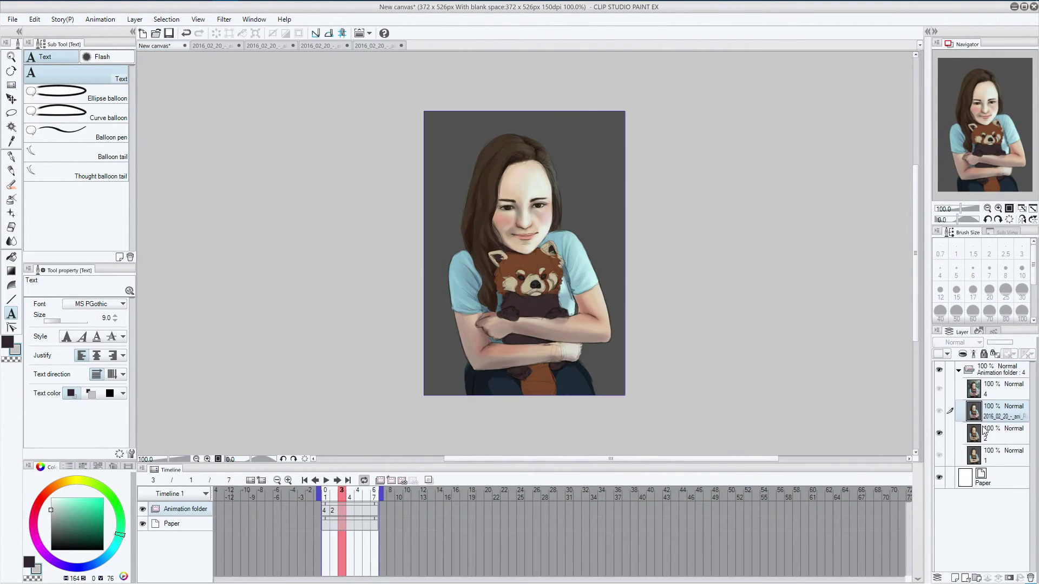
double_click(993, 421)
type("3")
key("Return")
left_click(998, 395)
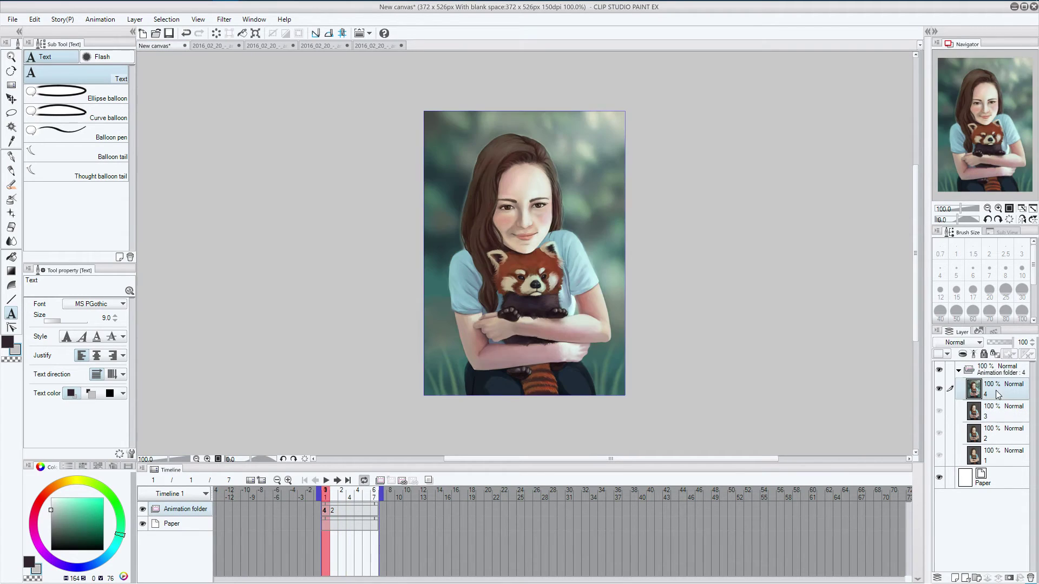
Close the four source image documents, keeping only New canvas open.
left_click(239, 46)
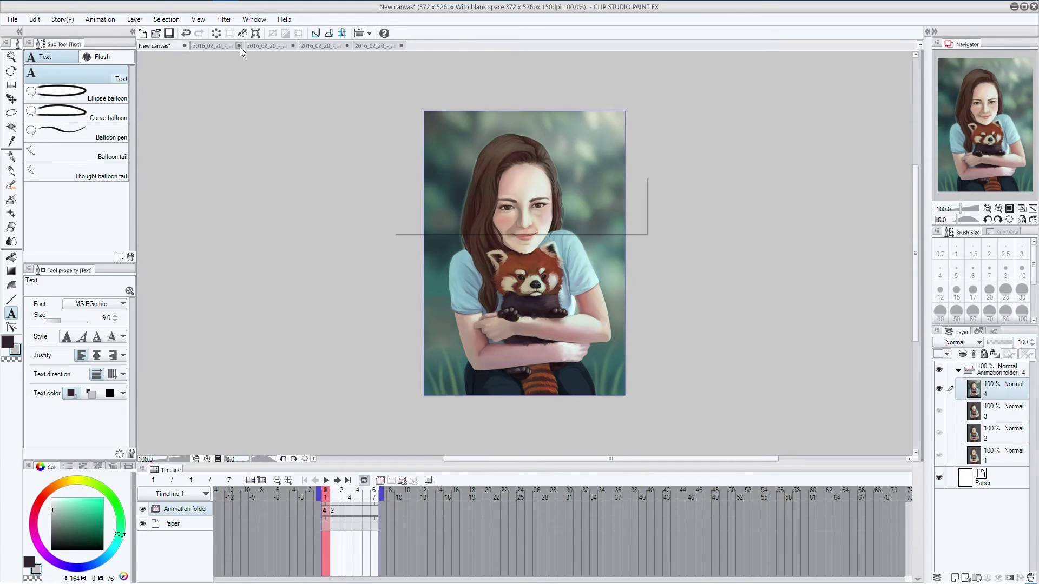
left_click(570, 220)
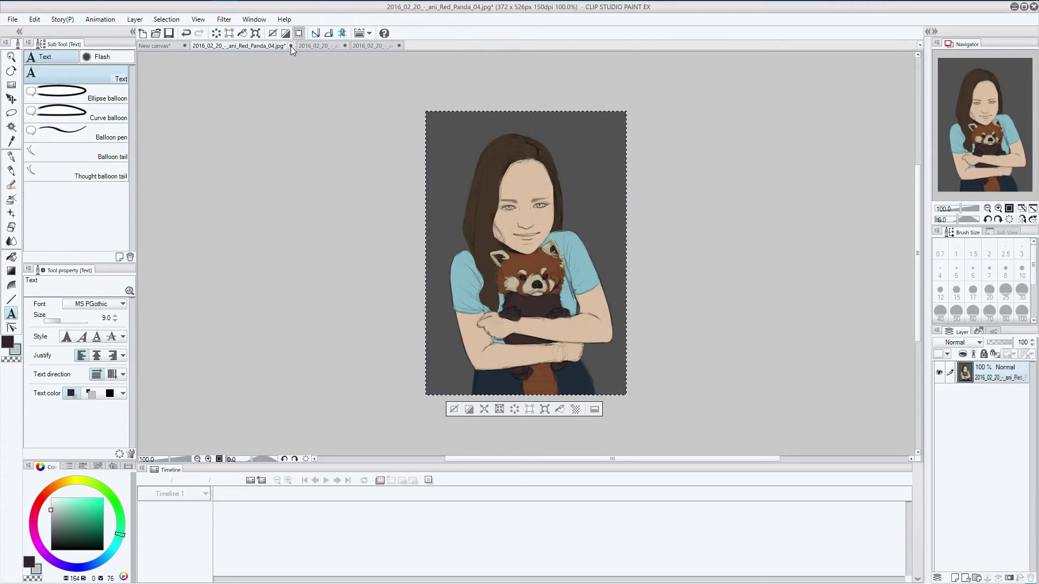
left_click(290, 46)
left_click(571, 221)
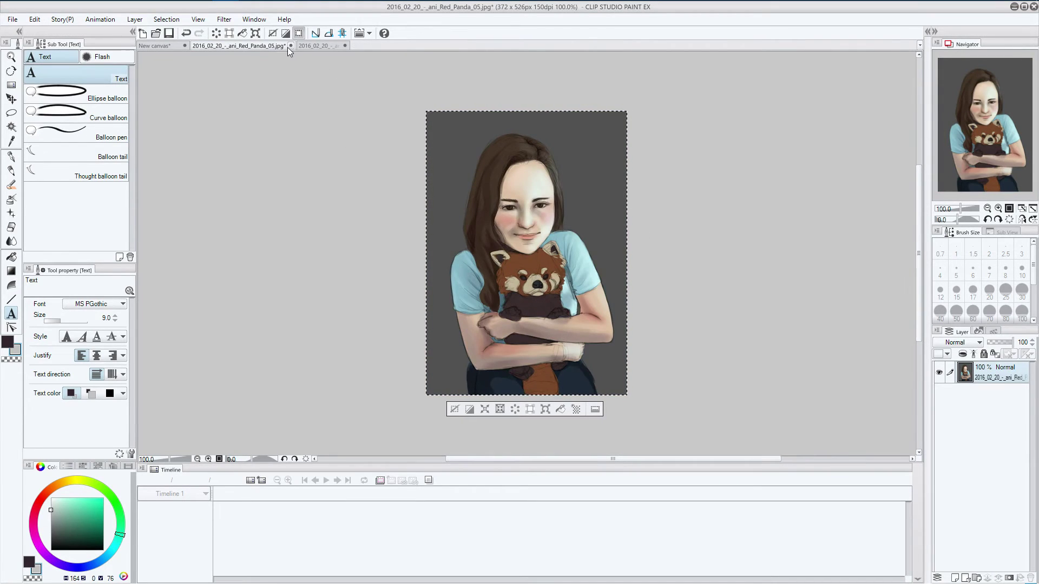
left_click(290, 46)
left_click(570, 221)
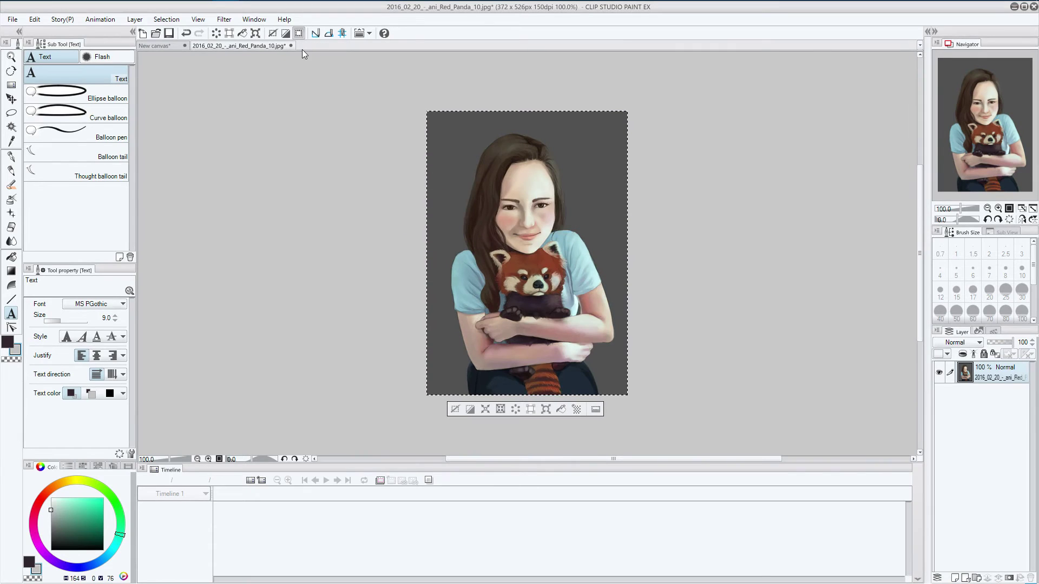
left_click(291, 46)
left_click(571, 221)
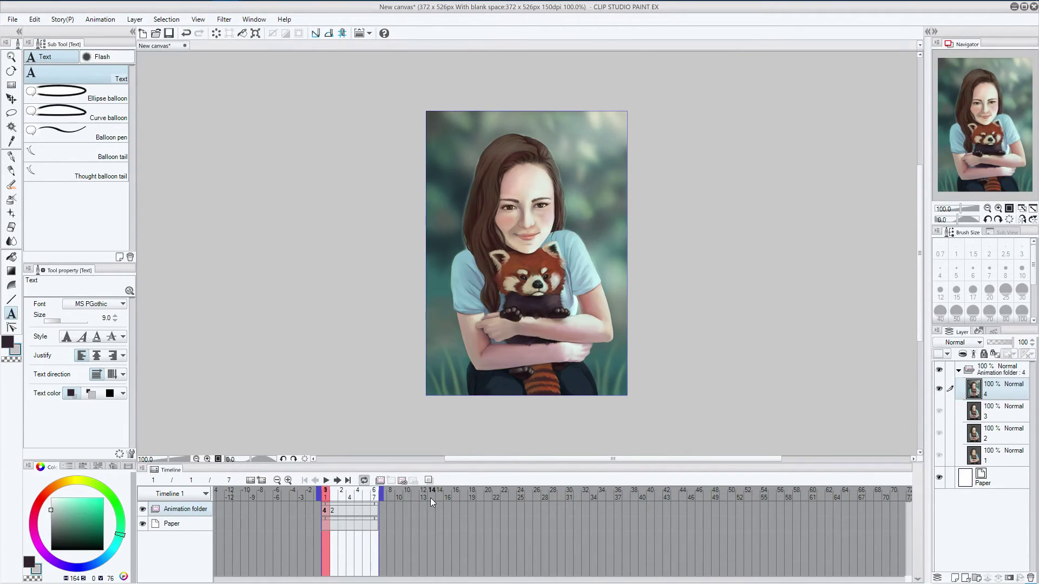
On the Animation folder track, assign cel 1 to frame 1 and delete the cel specified at frame 2.
left_click(326, 511)
left_click(326, 511)
left_click(341, 441)
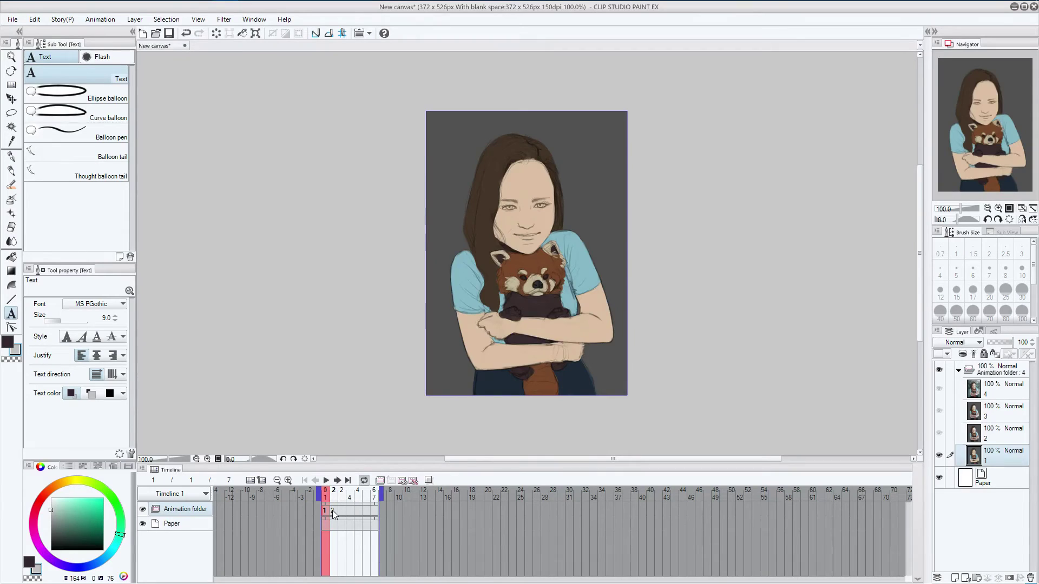
left_click(332, 512)
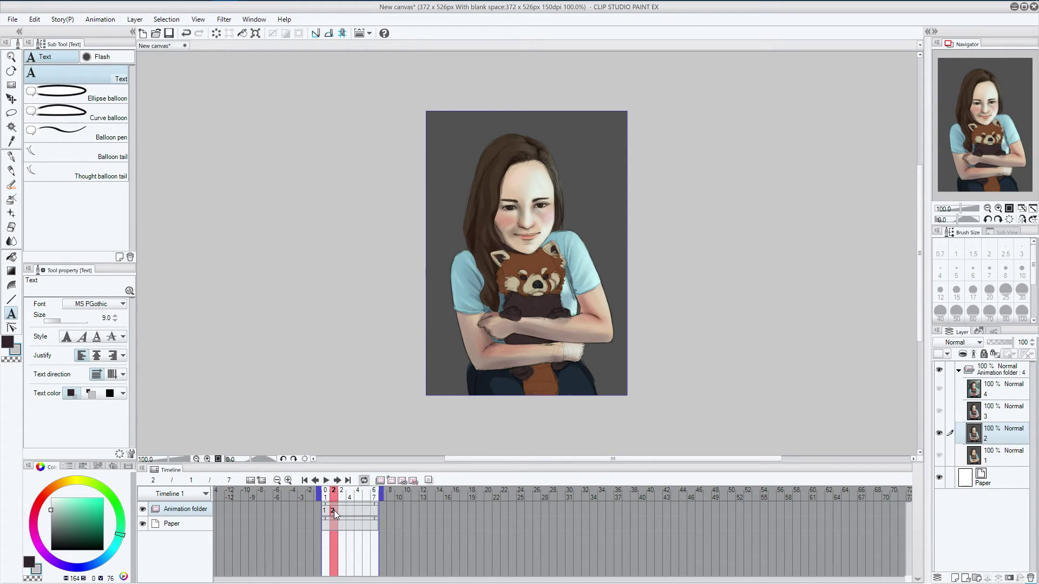
left_click(412, 481)
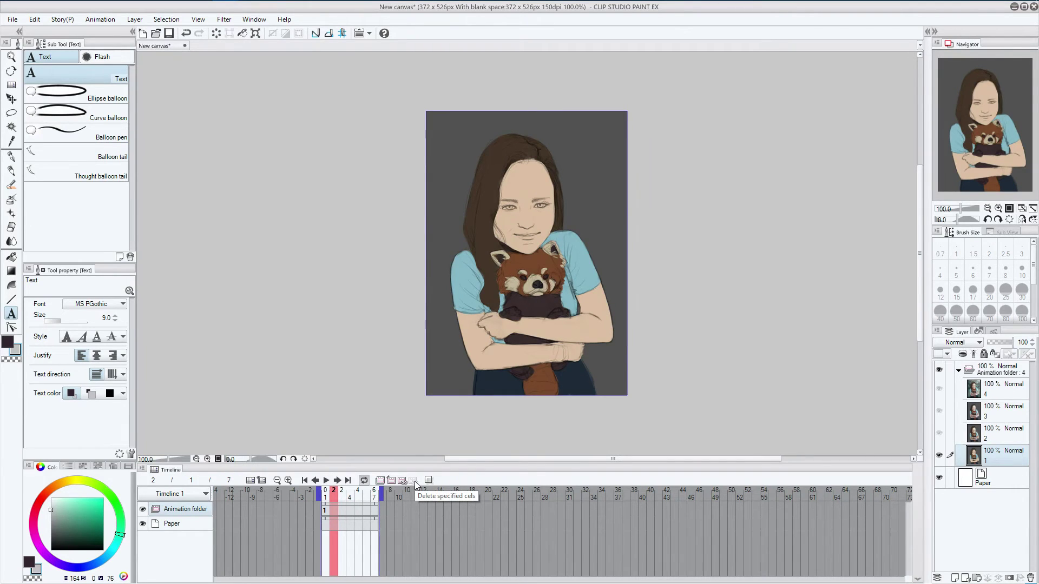
Assign cels 2, 3 and 4 to frames 3, 5 and 7 of the Animation folder track.
left_click(342, 511)
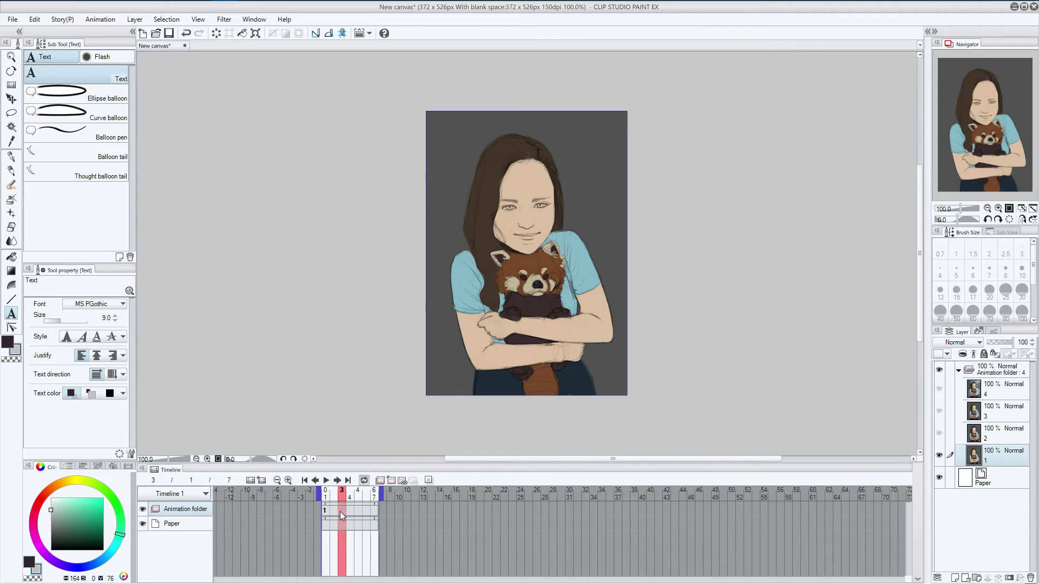
left_click(340, 512)
left_click(352, 455)
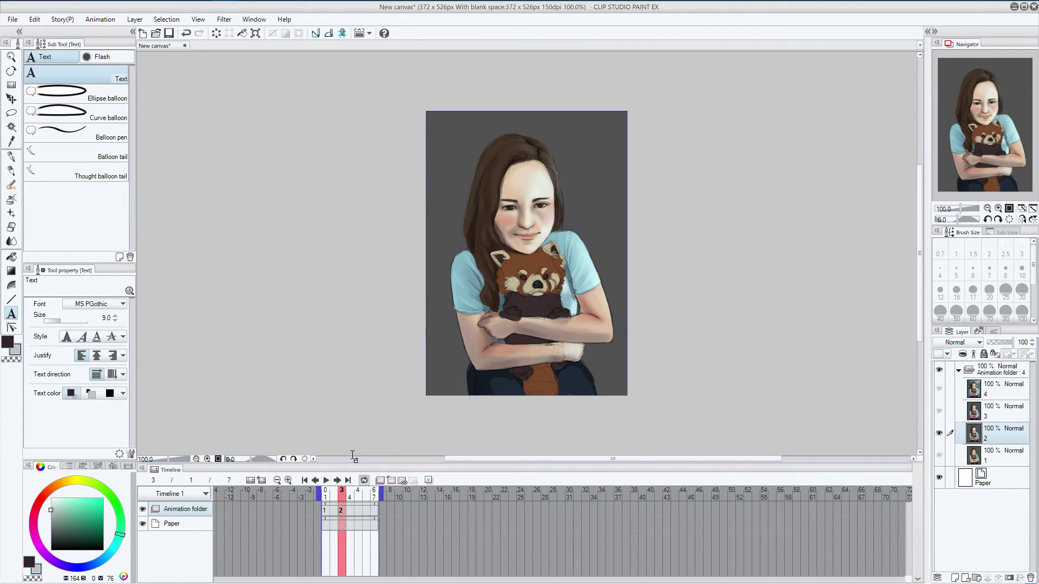
left_click(358, 509)
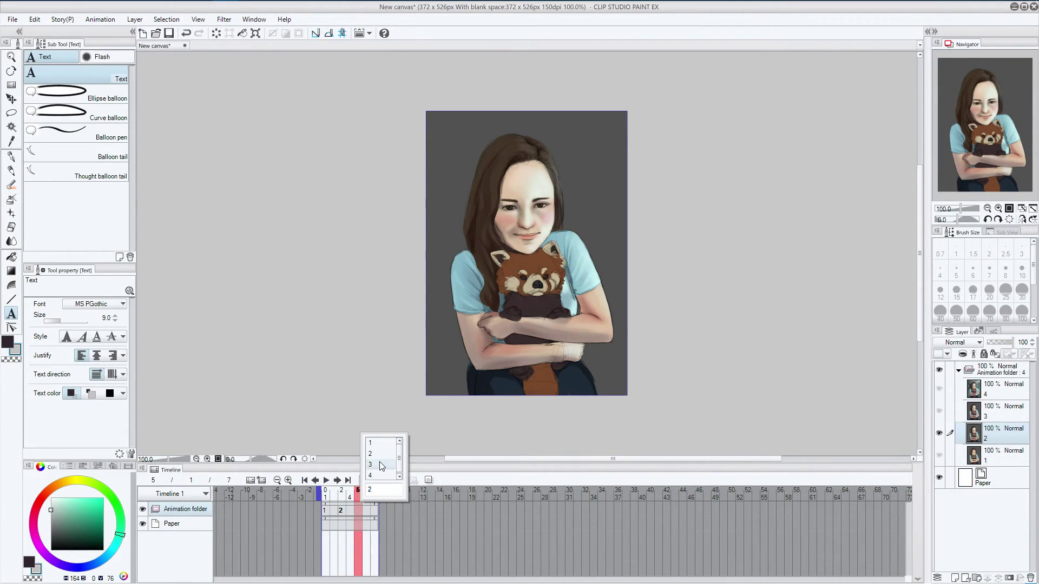
left_click(379, 463)
left_click(373, 509)
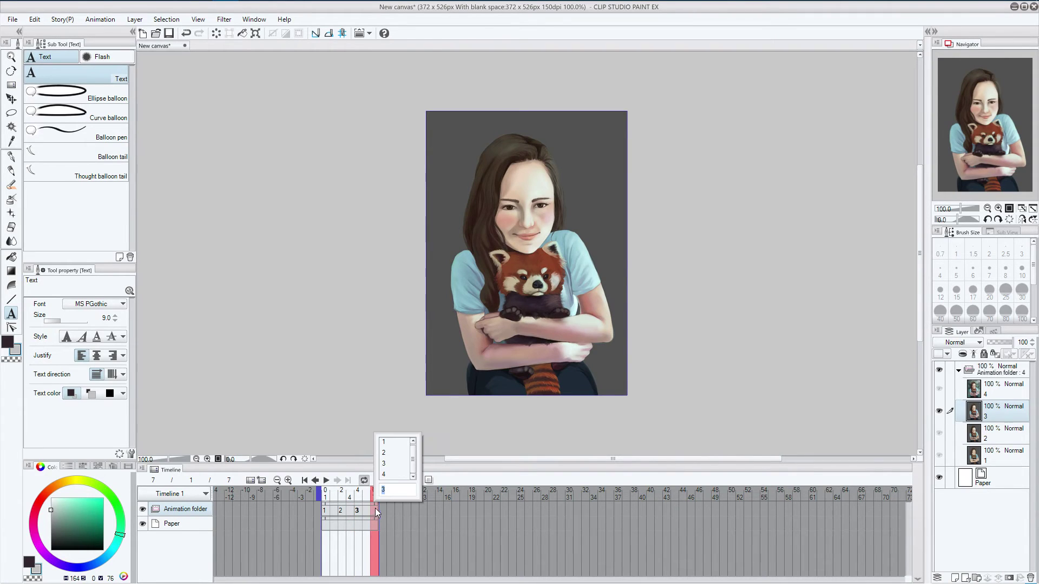
left_click(391, 472)
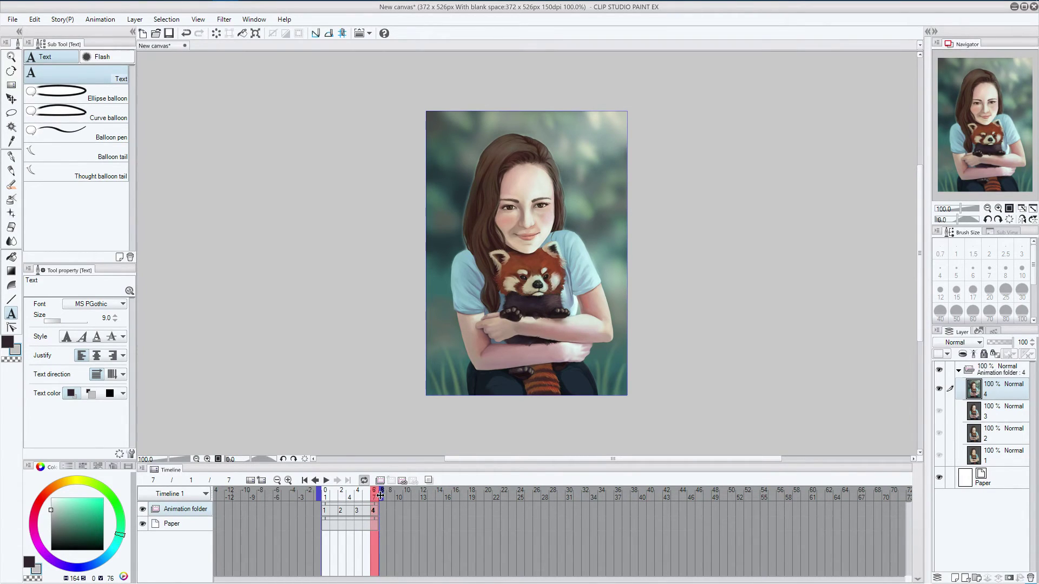
Extend the timeline's end to frame 11 and lengthen the Animation folder and Paper clips to match.
left_click_drag(380, 495, 412, 496)
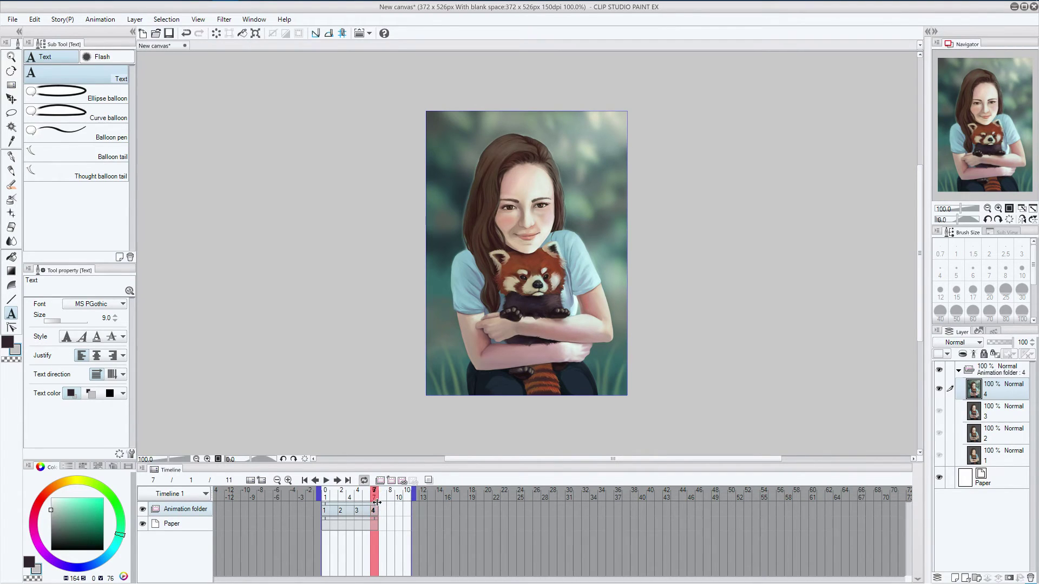
left_click_drag(377, 503, 412, 505)
left_click(380, 522)
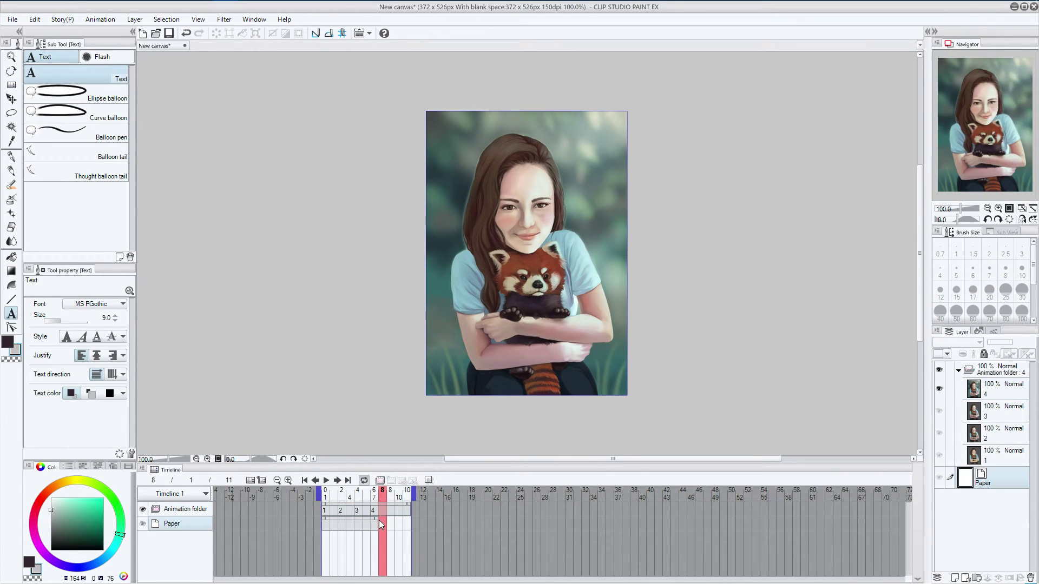
left_click_drag(377, 518, 411, 518)
Check the cels on individual frames of the Animation folder track, then play the animation from frame 1 and stop it.
left_click(390, 512)
left_click(407, 513)
left_click(406, 512)
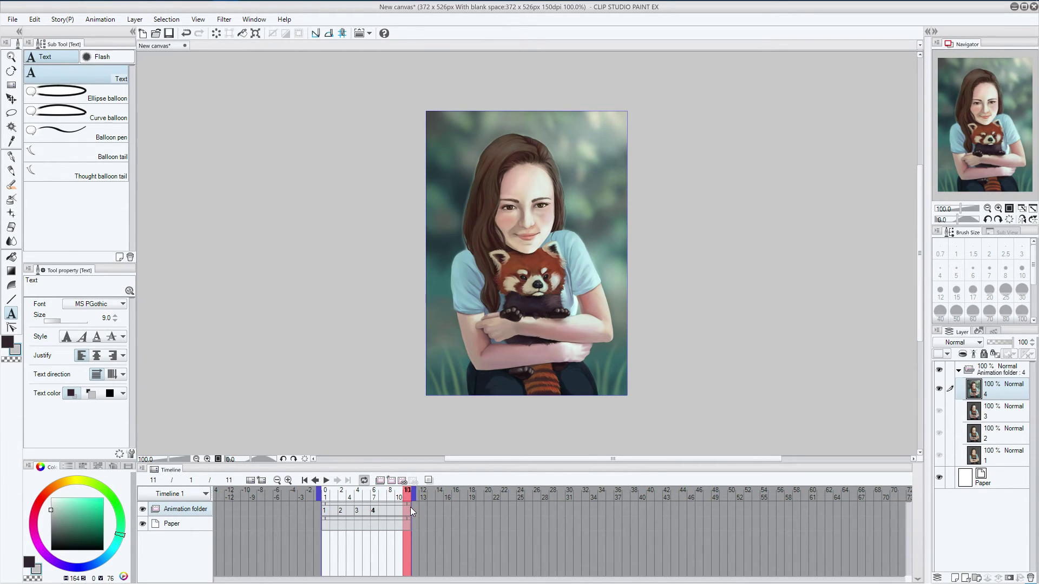
left_click(401, 509)
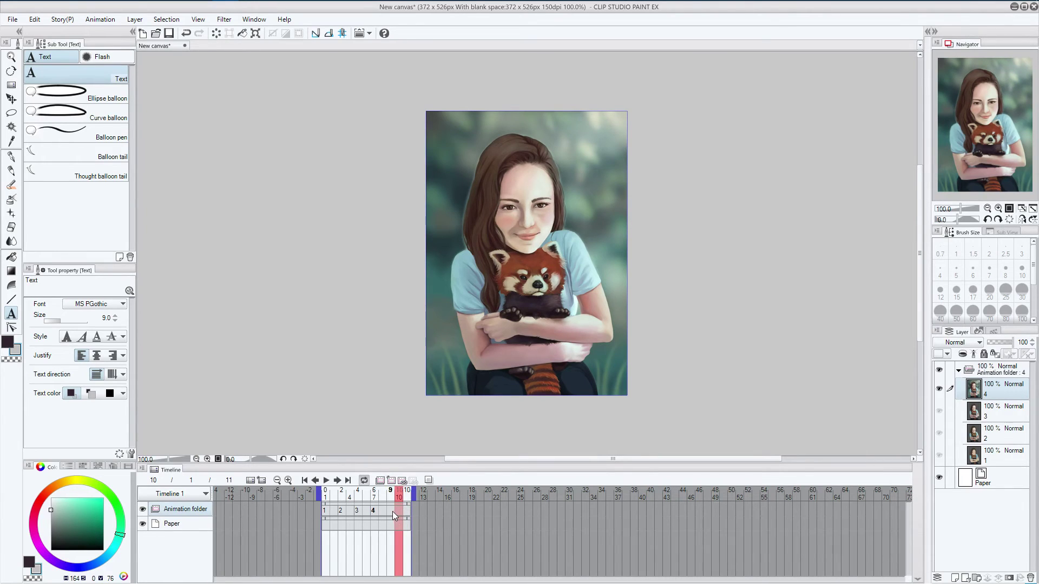
left_click(384, 510)
left_click(407, 509)
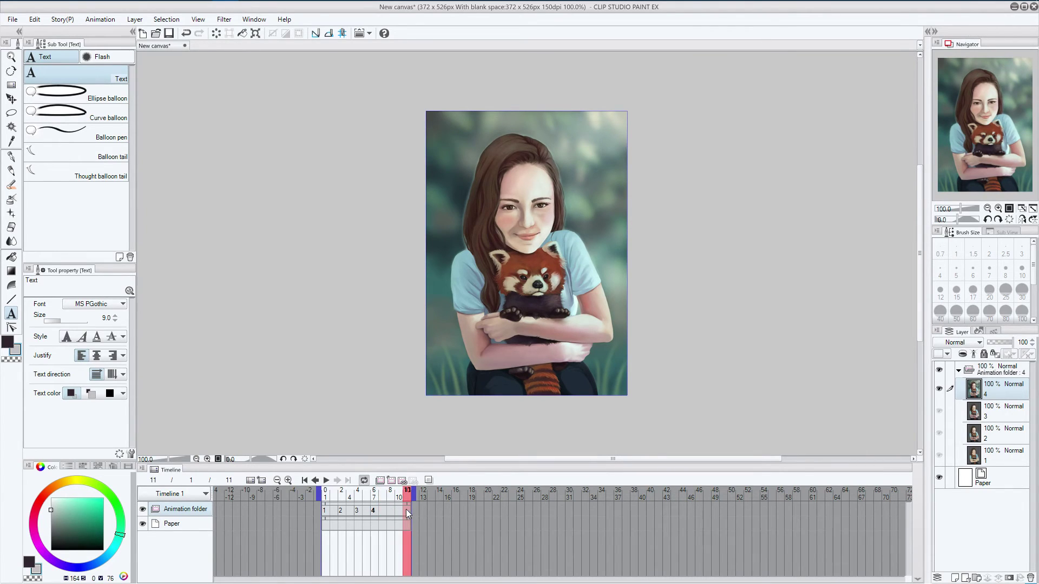
left_click(369, 514)
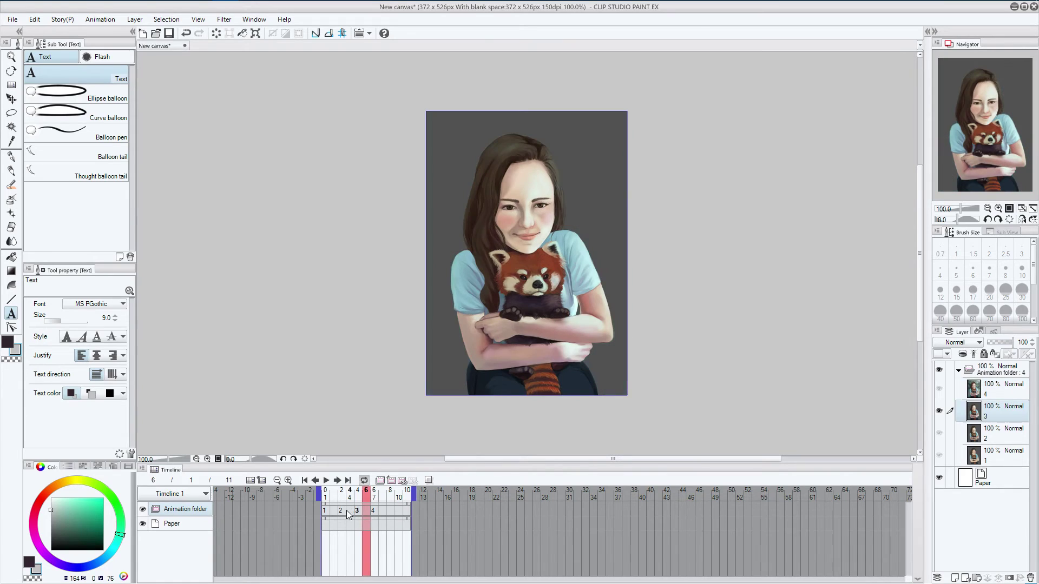
left_click(325, 511)
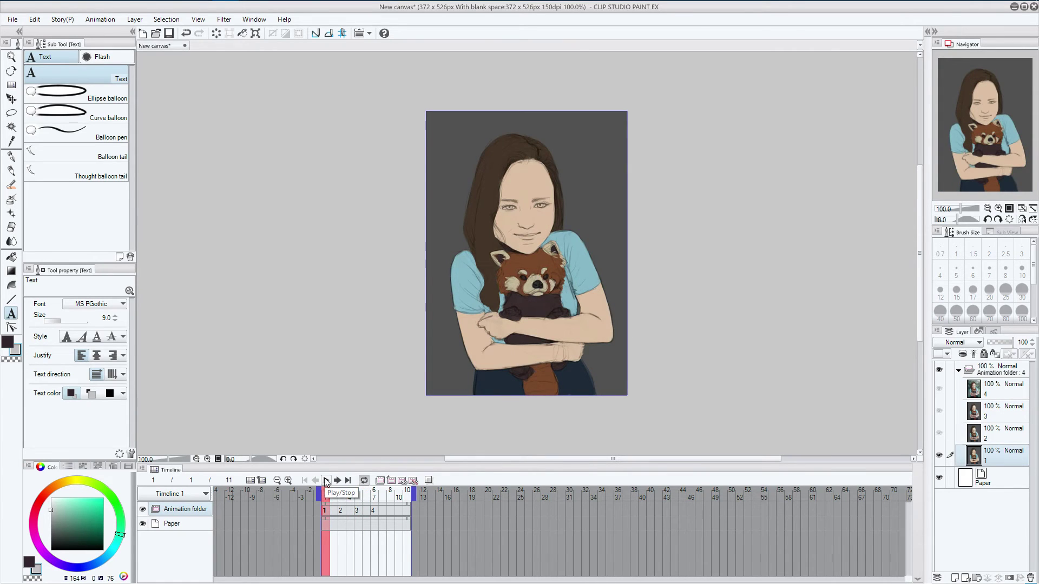
left_click(326, 481)
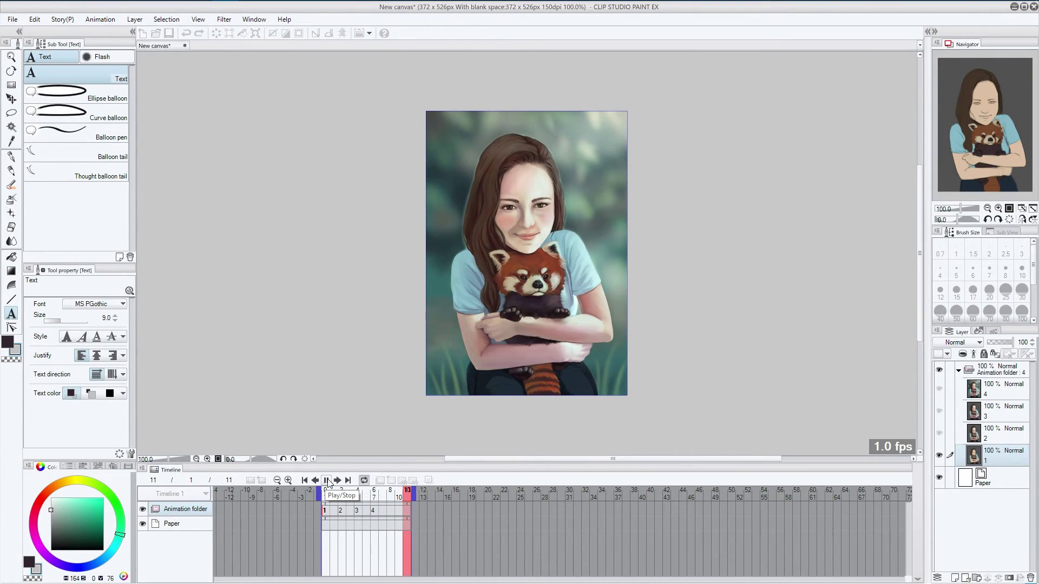
left_click(328, 481)
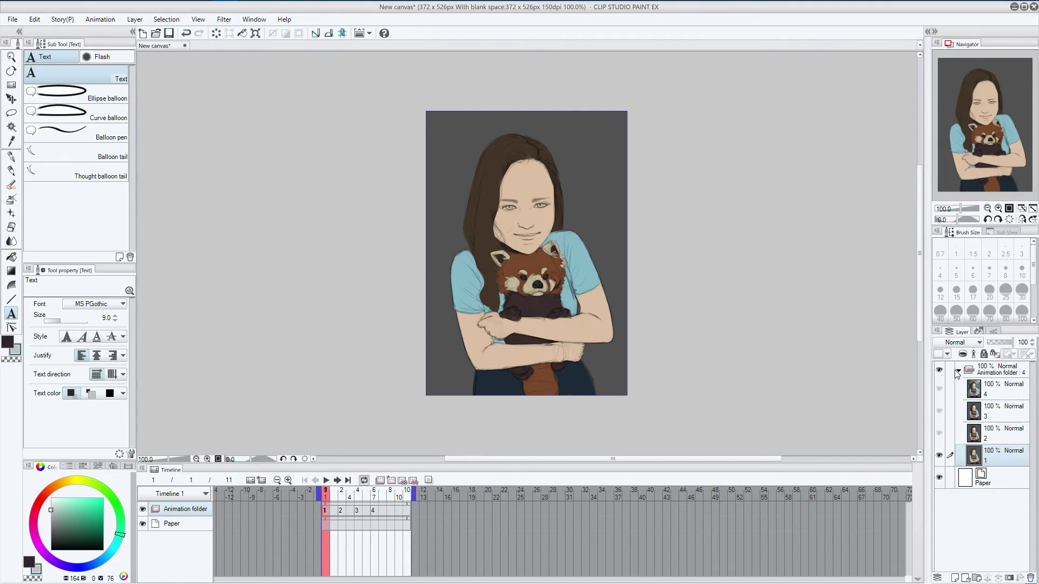
Add a text layer above the animation folder with the artist's website address near the image's upper-right corner, and colour the text white.
left_click(994, 373)
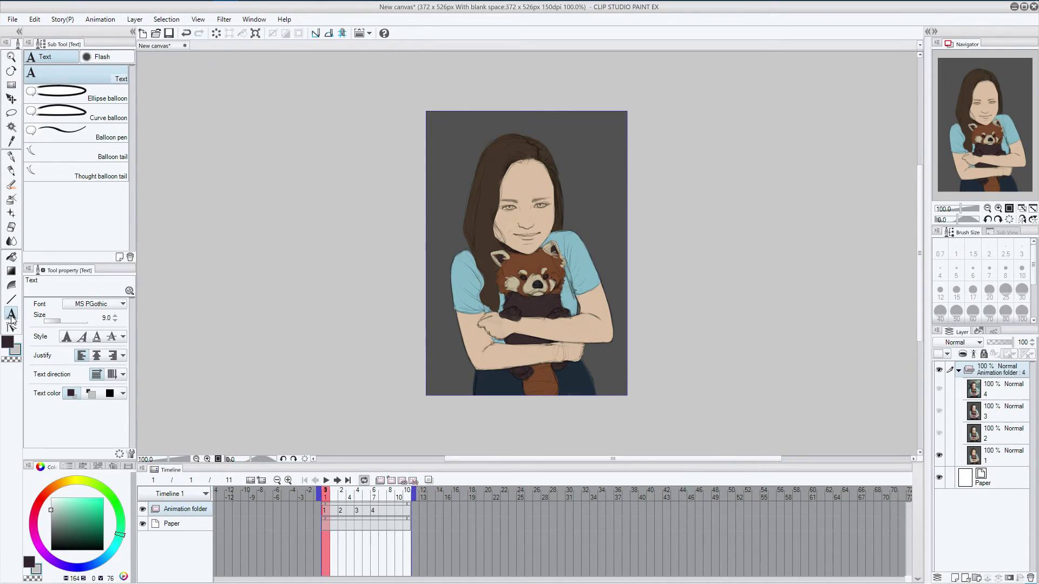
left_click(549, 127)
type("a")
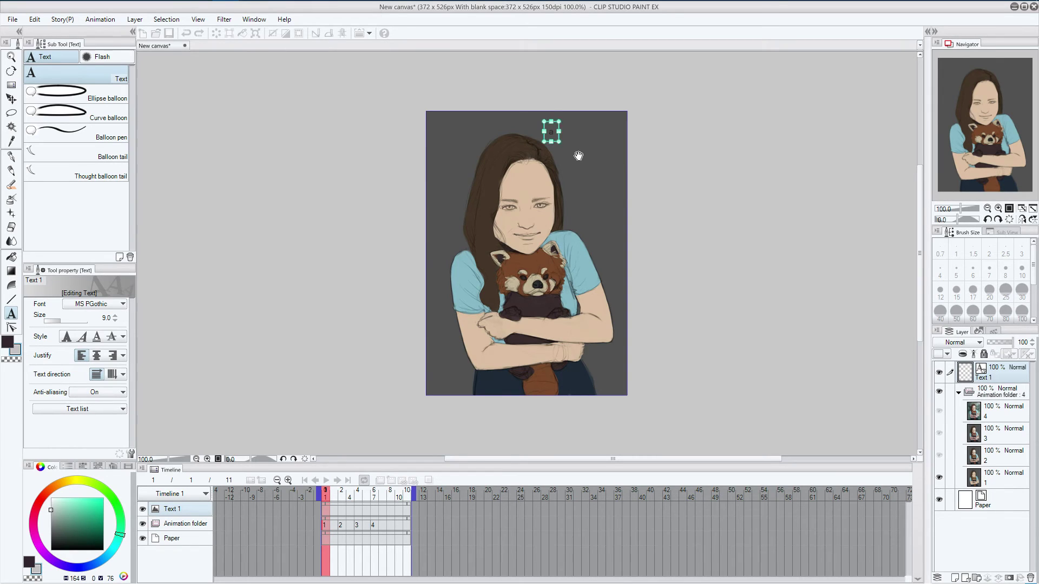
type("drienn")
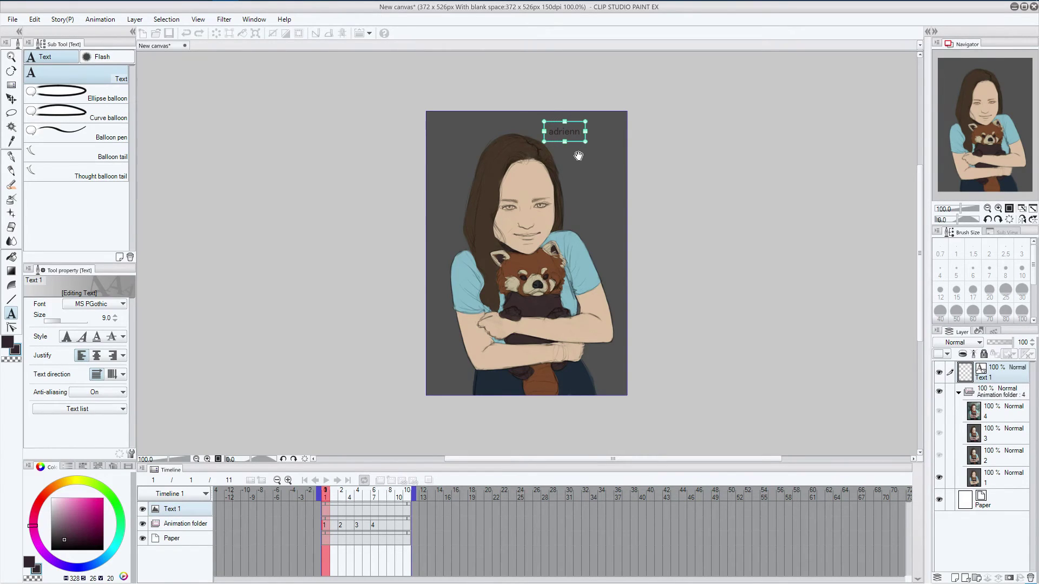
type("ecsedi.com")
key("ctrl+a")
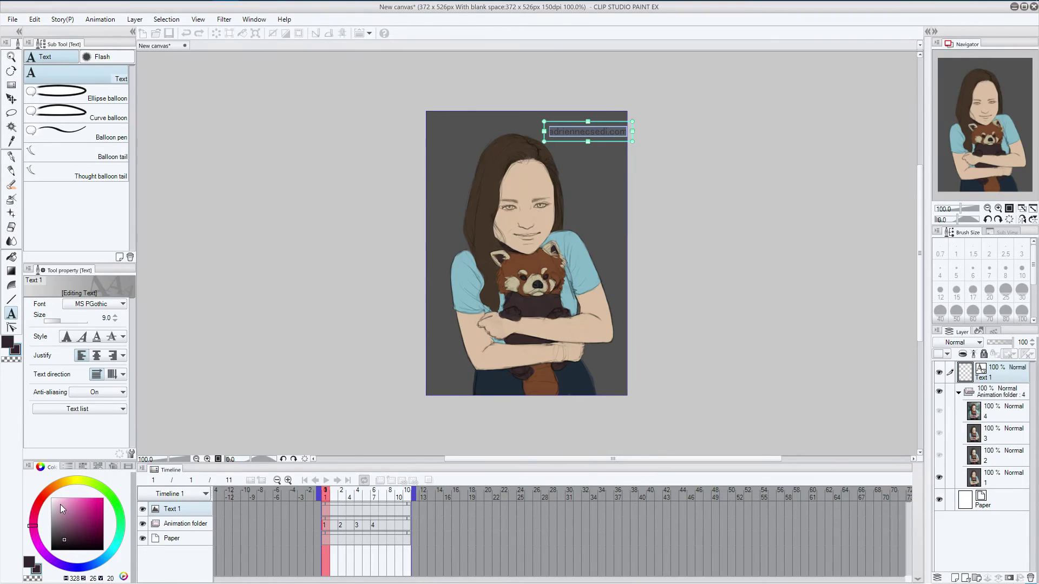
left_click_drag(60, 504, 52, 498)
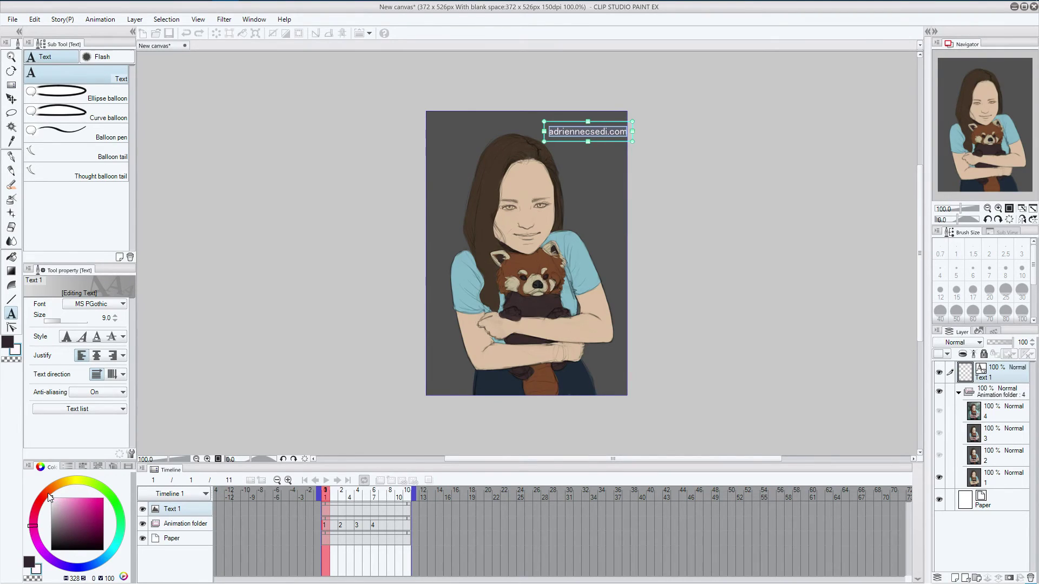
Finish the text edit, move the website text slightly up and inward from the image's right edge, and play the animation to check it.
left_click(1004, 377)
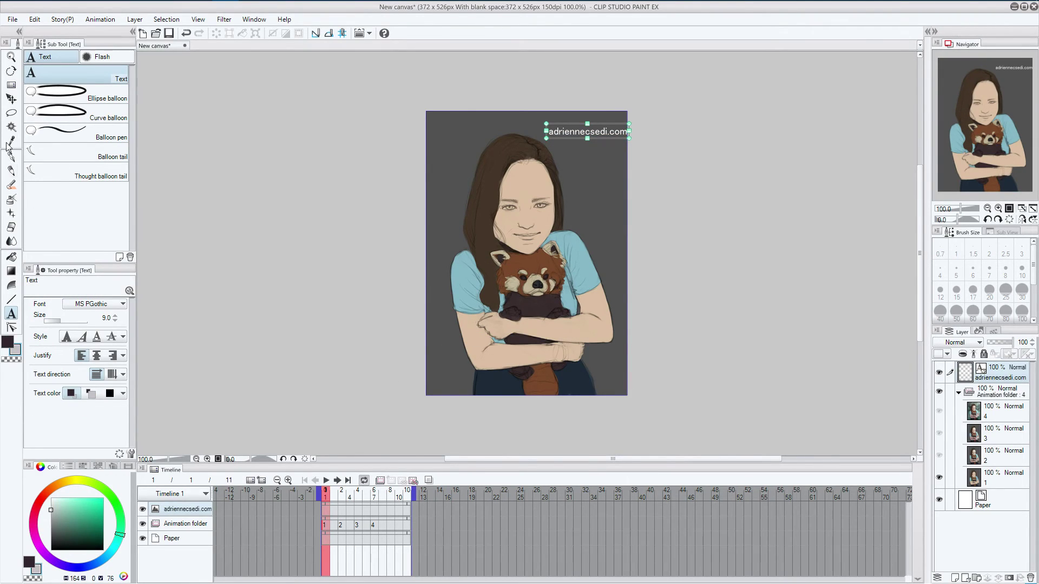
left_click(11, 99)
left_click_drag(601, 136, 590, 131)
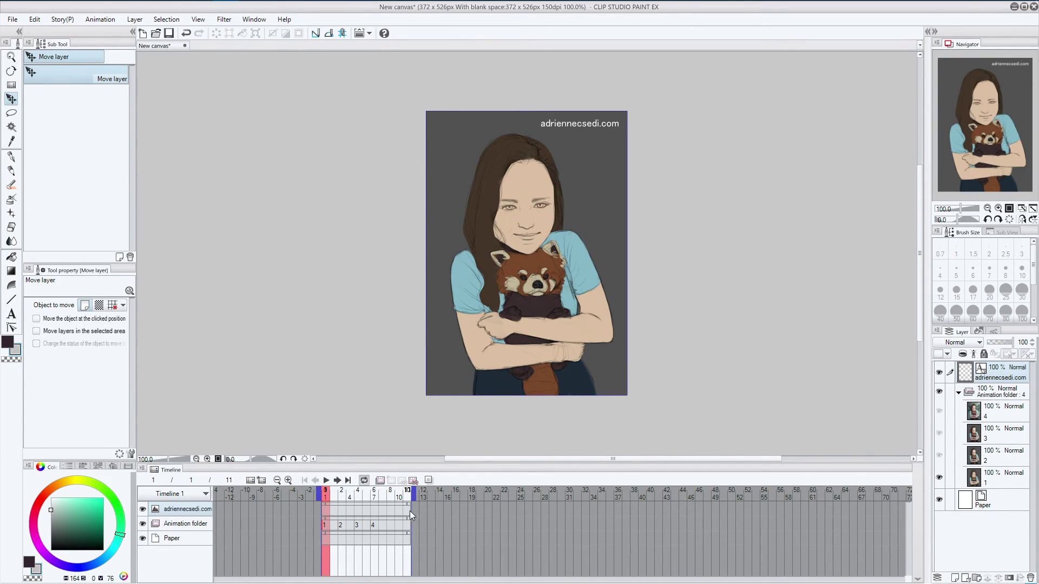
left_click(327, 481)
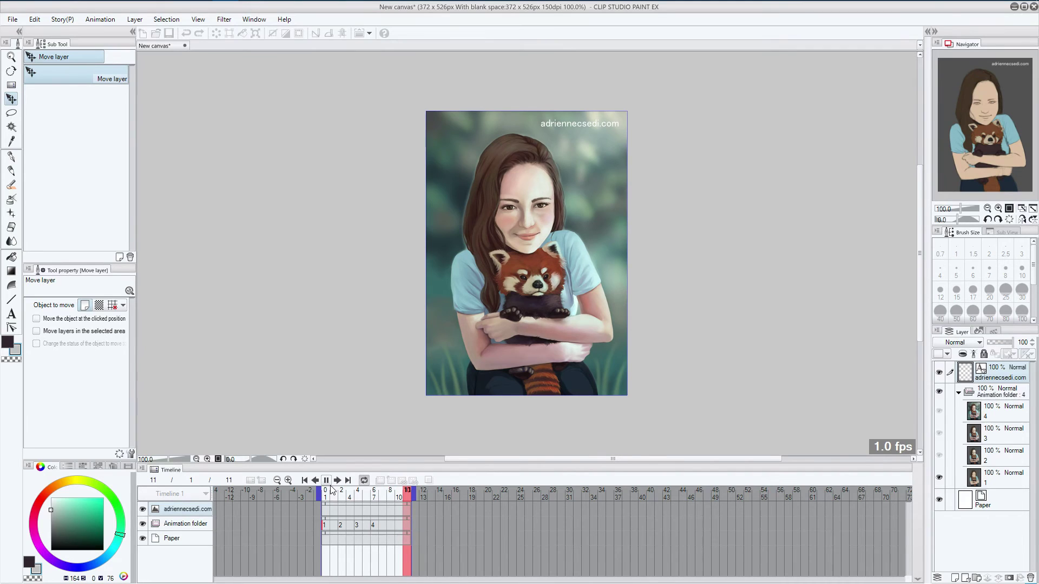
left_click(327, 480)
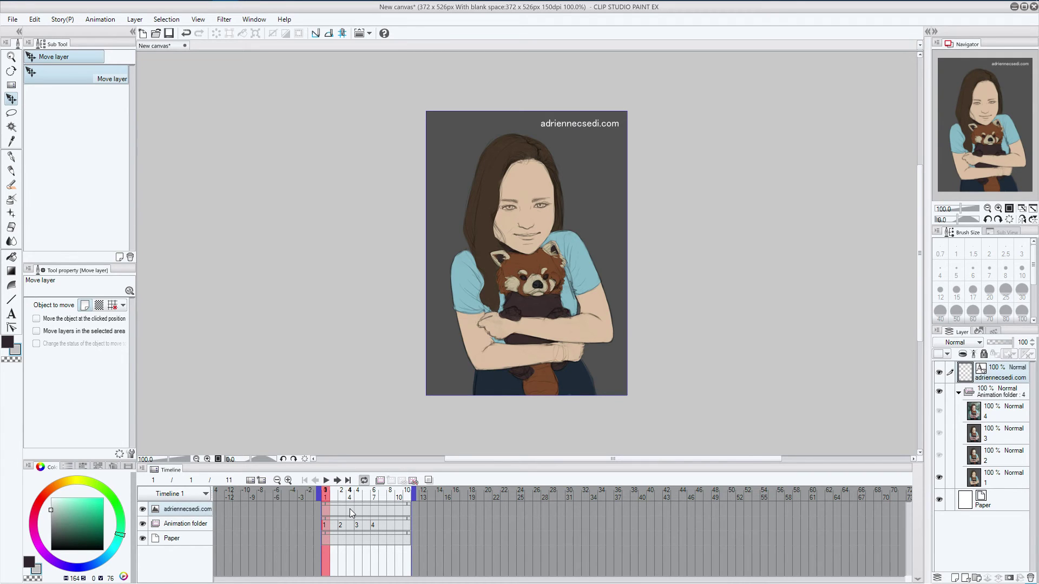
Save the canvas in CLIP STUDIO FORMAT as Red_Panda_animation in the Animation folder on drive D.
key("ctrl+s")
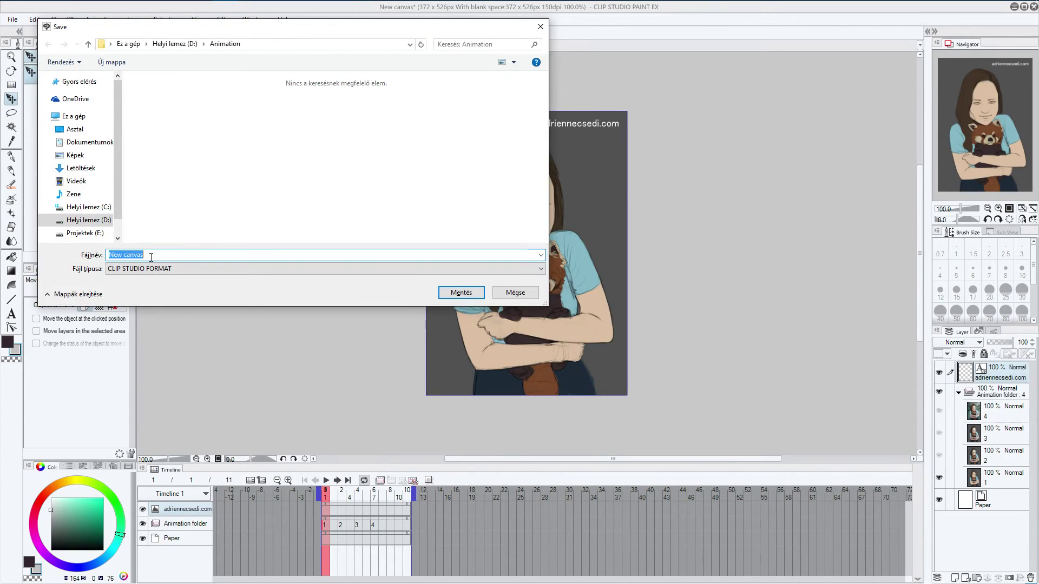
type("Red_Panda_animation")
key("Return")
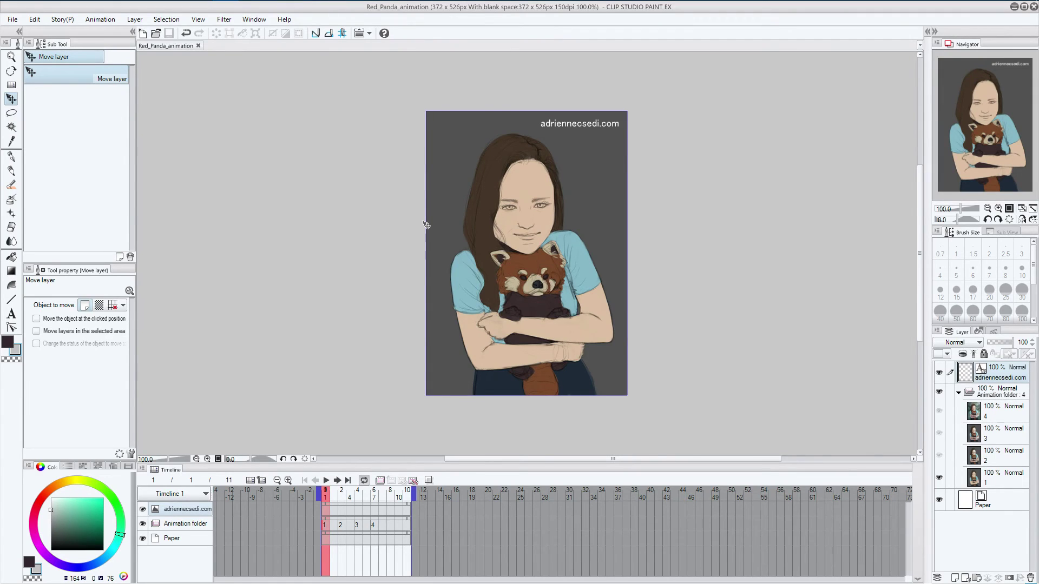
Start an animated GIF export of the animation with the file name Ani_gif in the Animation folder.
left_click(15, 21)
mouse_move(103, 195)
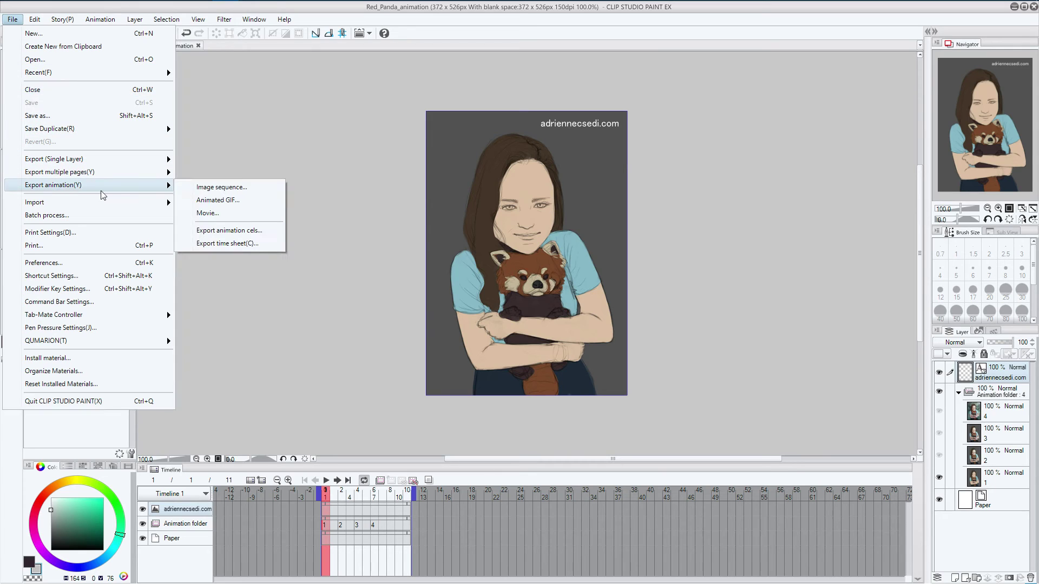
left_click(241, 203)
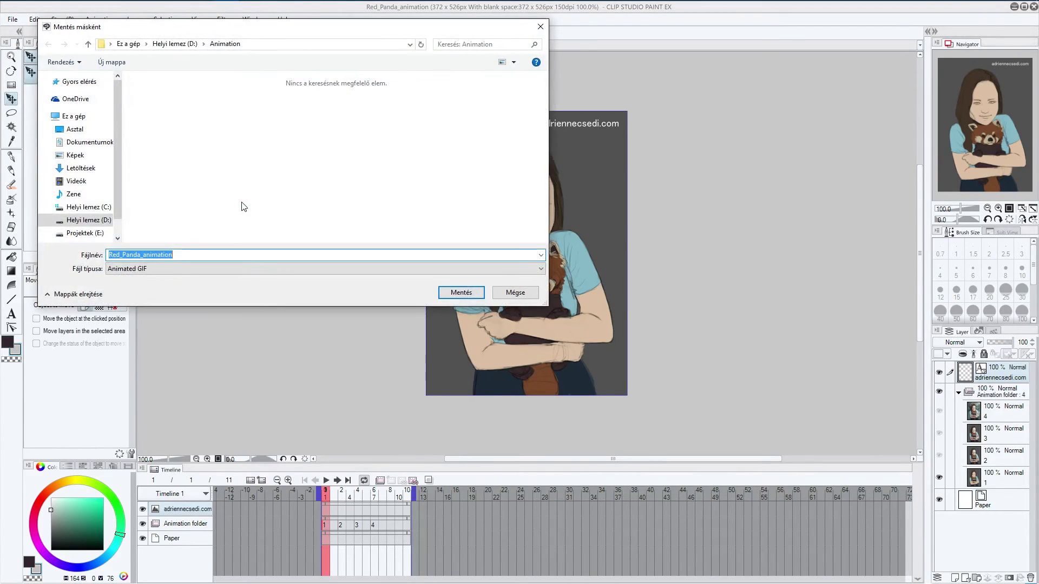
left_click(191, 255)
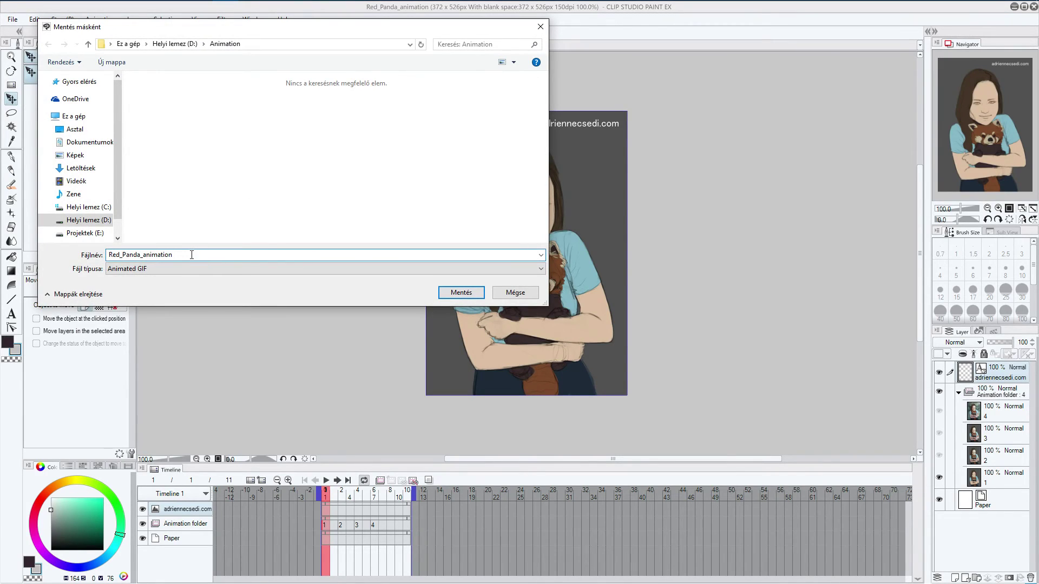
key("ctrl+a")
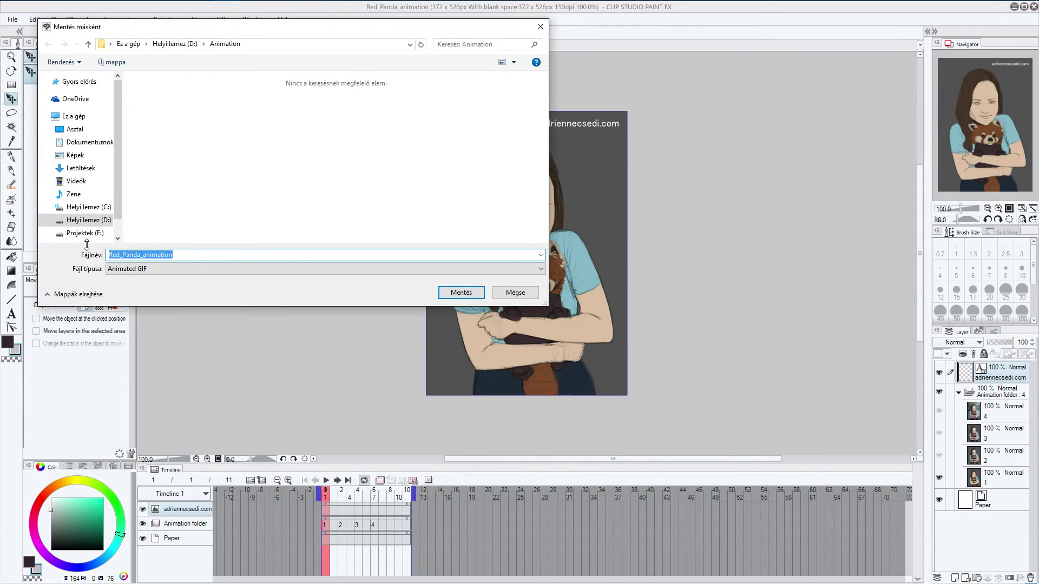
type("Ani_gif")
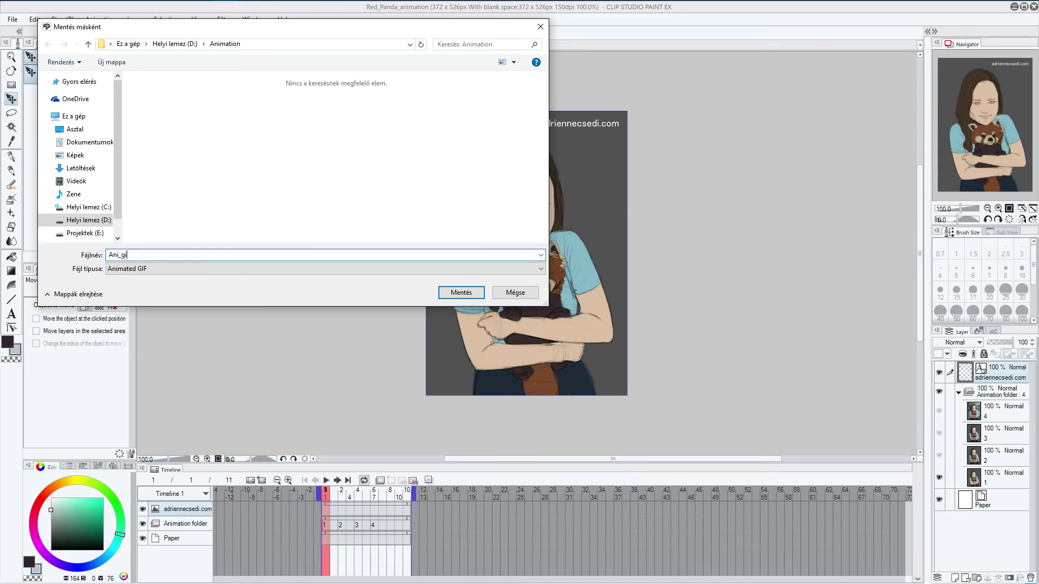
left_click(462, 293)
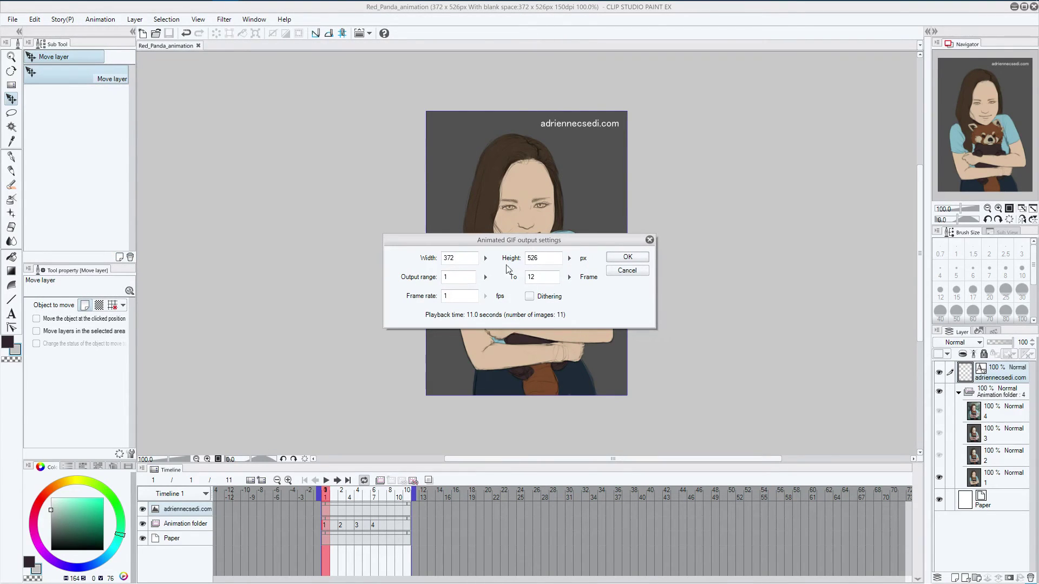
Enable dithering in the animated GIF output settings and complete the export.
left_click(540, 262)
left_click(530, 297)
left_click(627, 257)
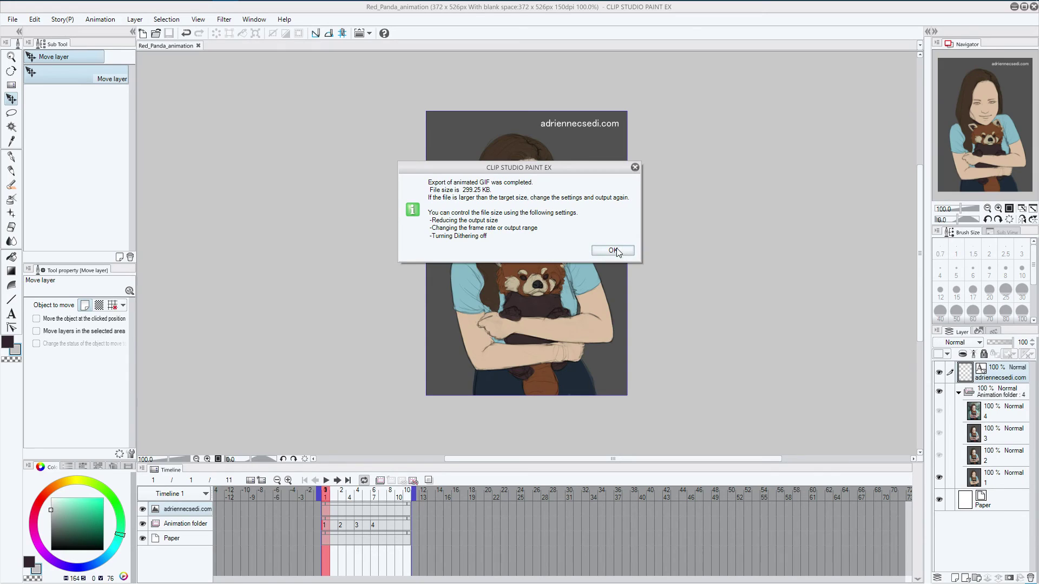
left_click(616, 250)
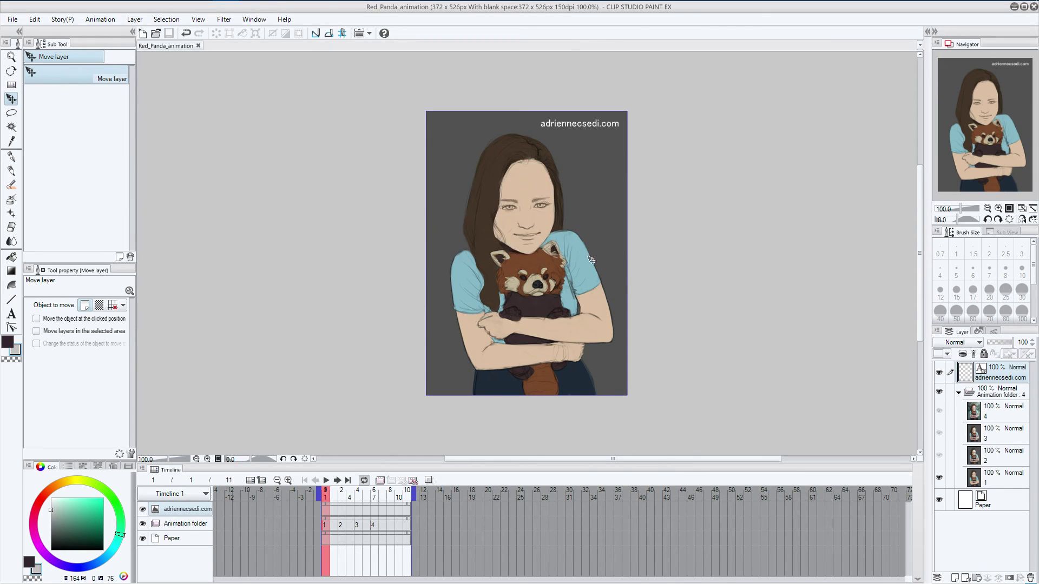
Export the animation as an AVI1.0 movie named Video at 372 × 526 px and frame rate 30, using full uncompressed frames.
left_click(12, 20)
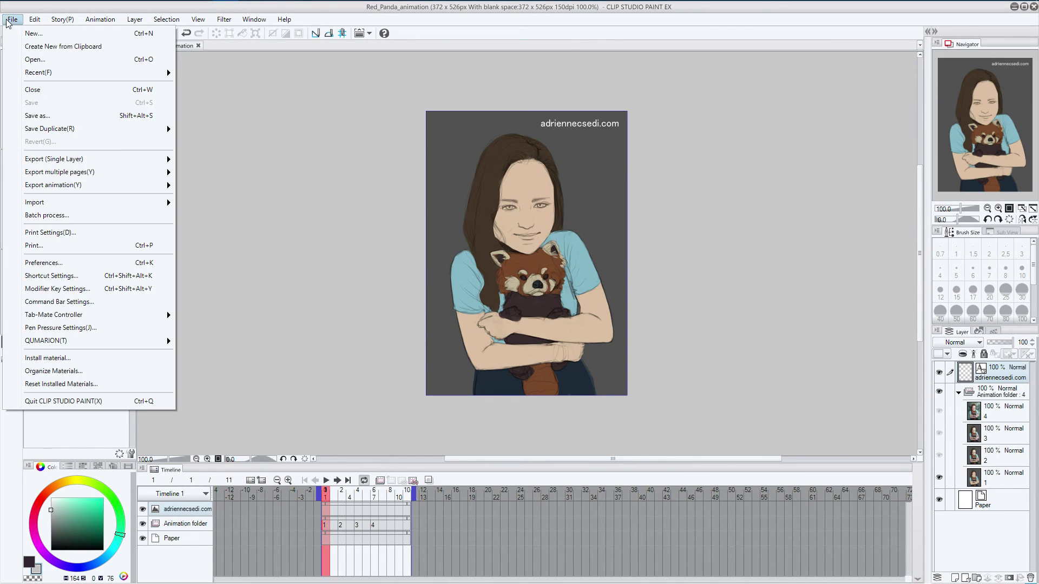
mouse_move(94, 185)
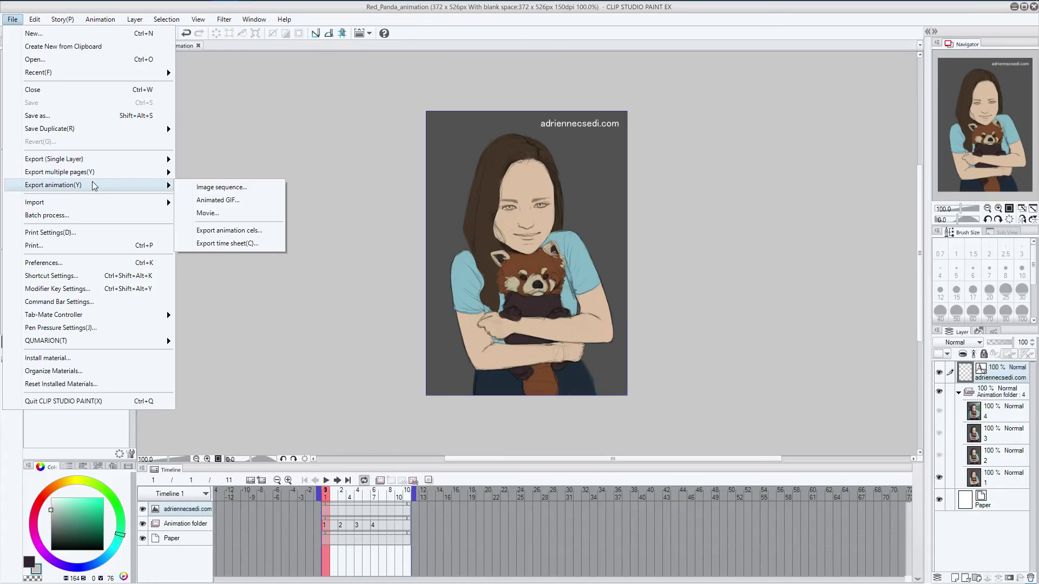
left_click(236, 213)
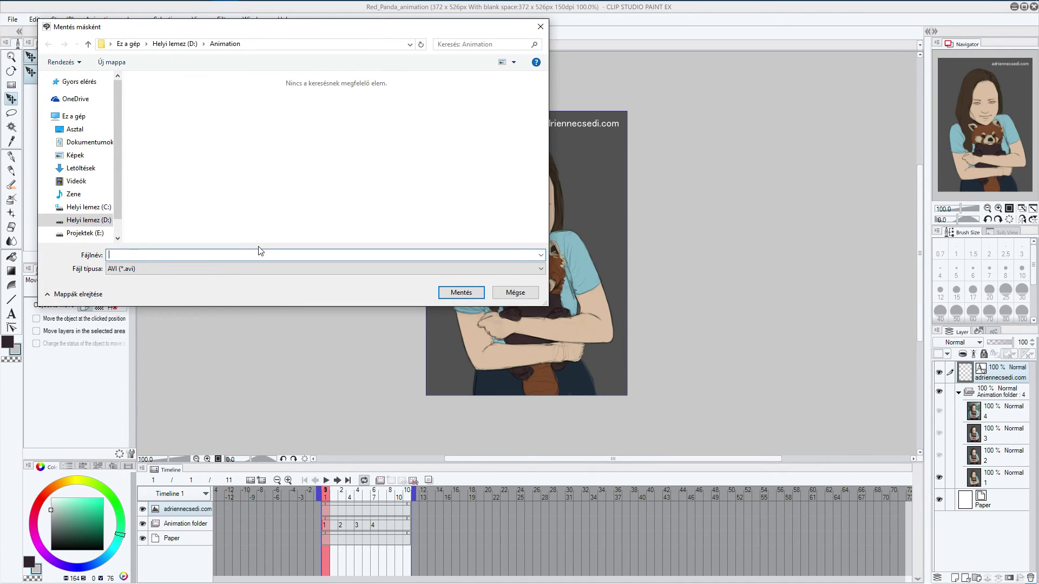
type("Ani")
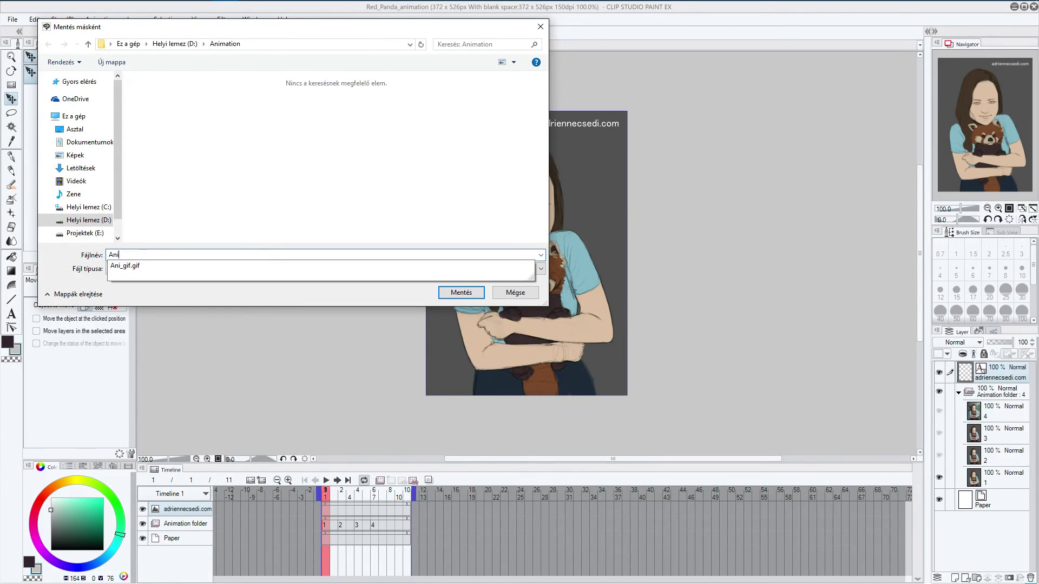
left_click(271, 235)
left_click(293, 257)
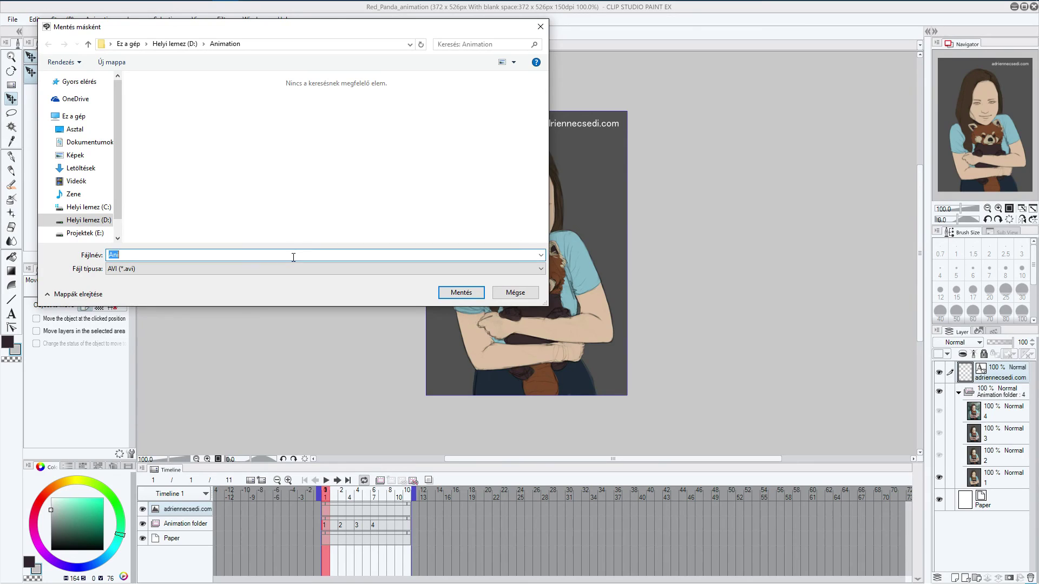
type("Video")
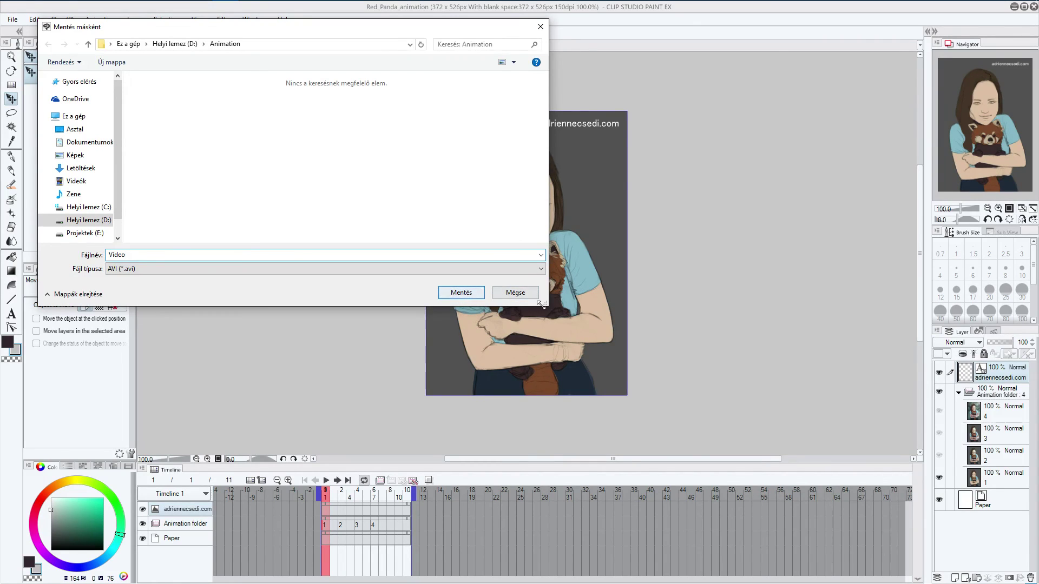
left_click(463, 292)
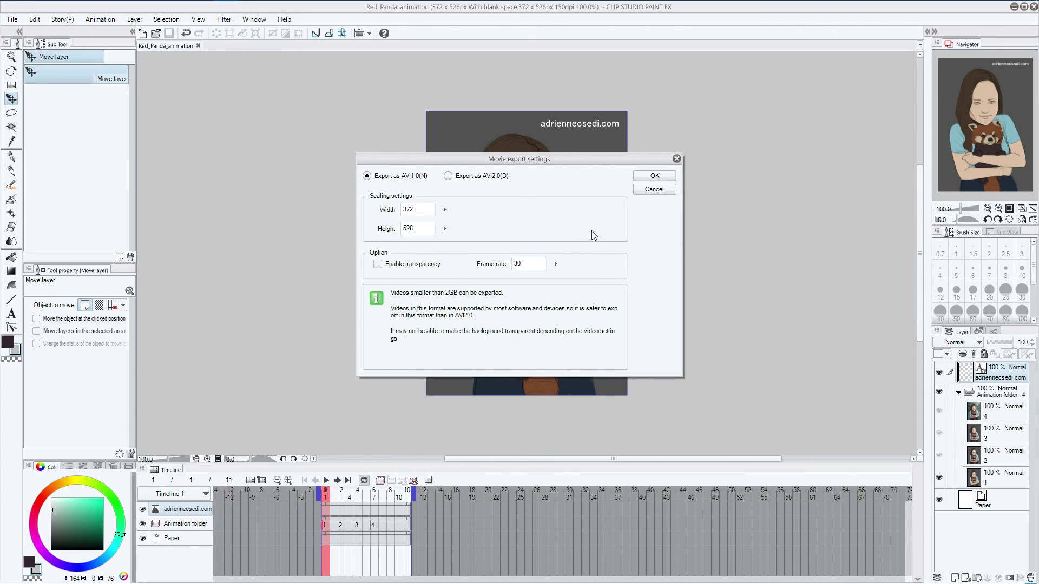
left_click(654, 176)
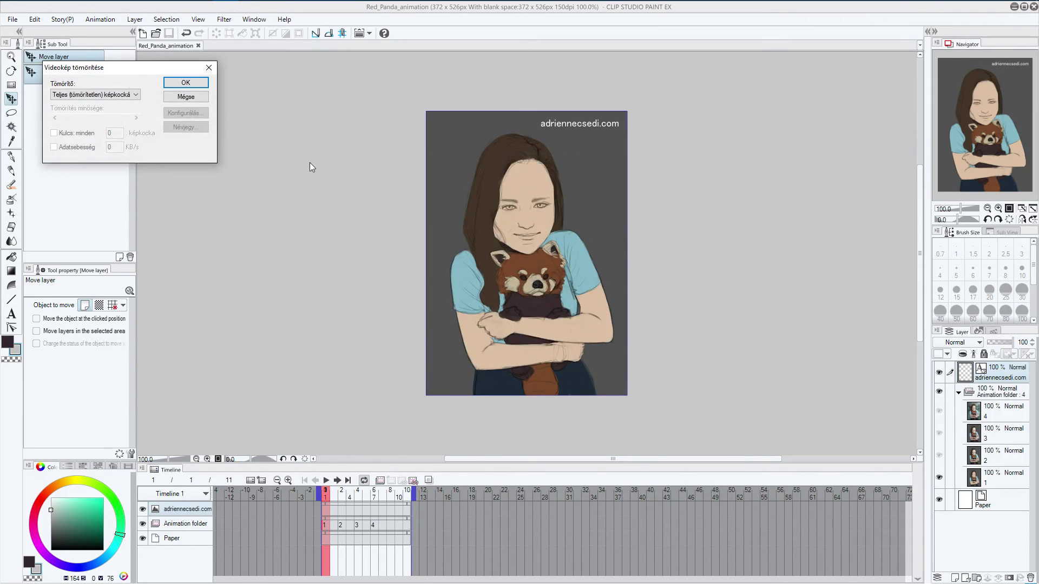
left_click(194, 83)
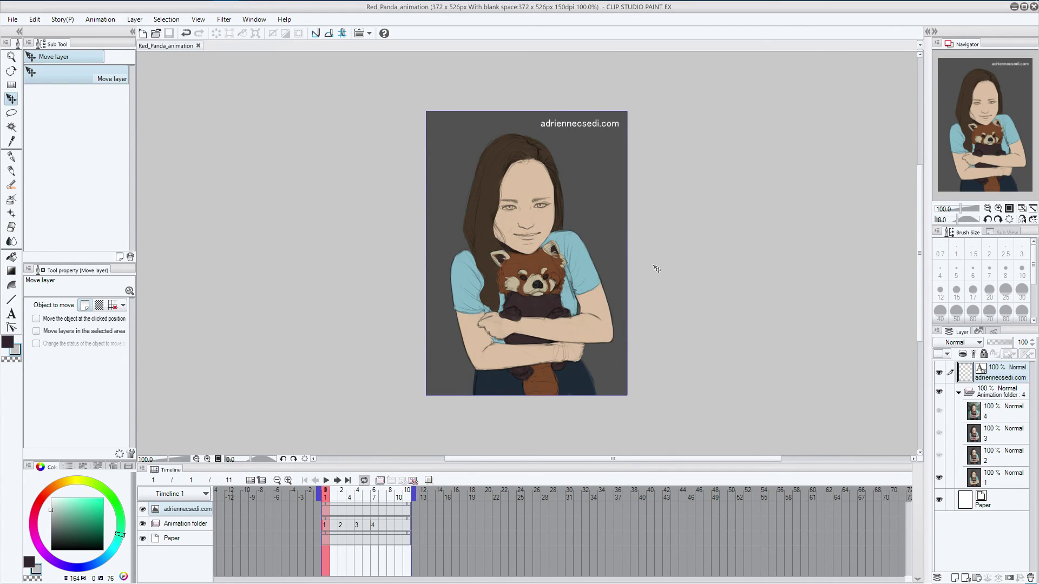
Switch to the Animation folder in File Explorer, open Ani_gif to watch the exported GIF, and close the viewer.
key("alt+Tab")
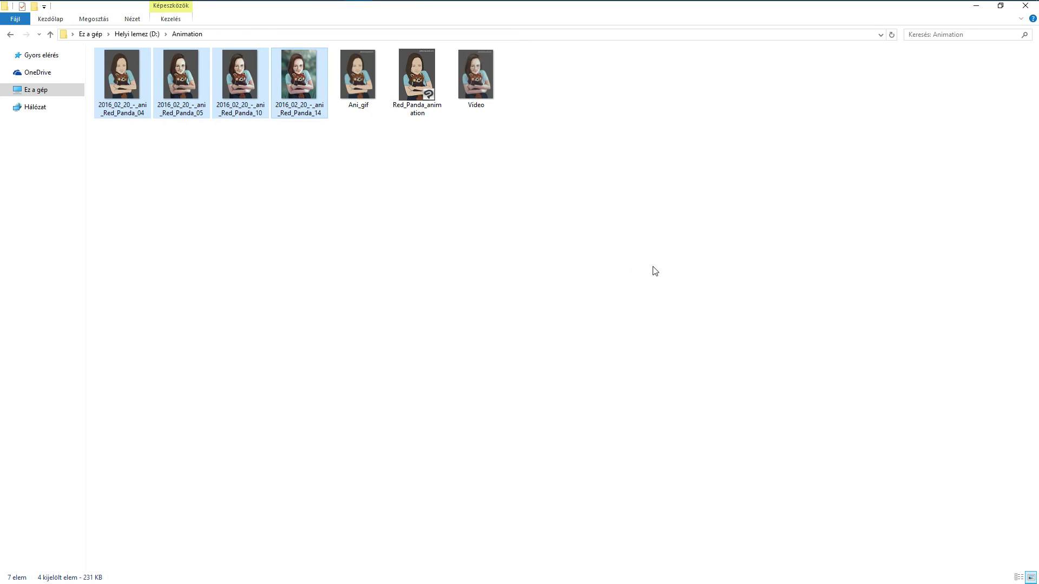
left_click(357, 95)
left_click(355, 94)
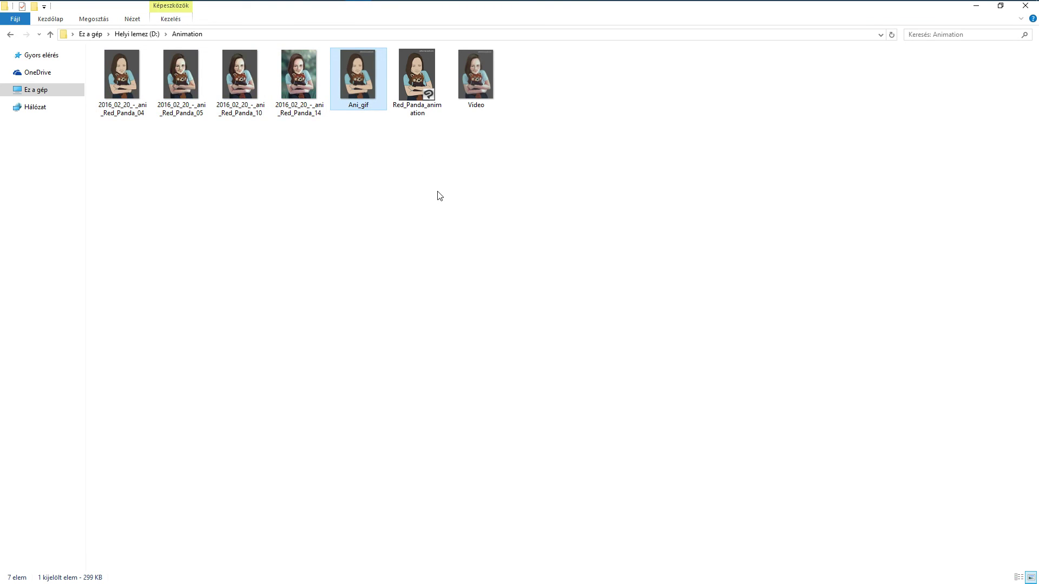
key("Return")
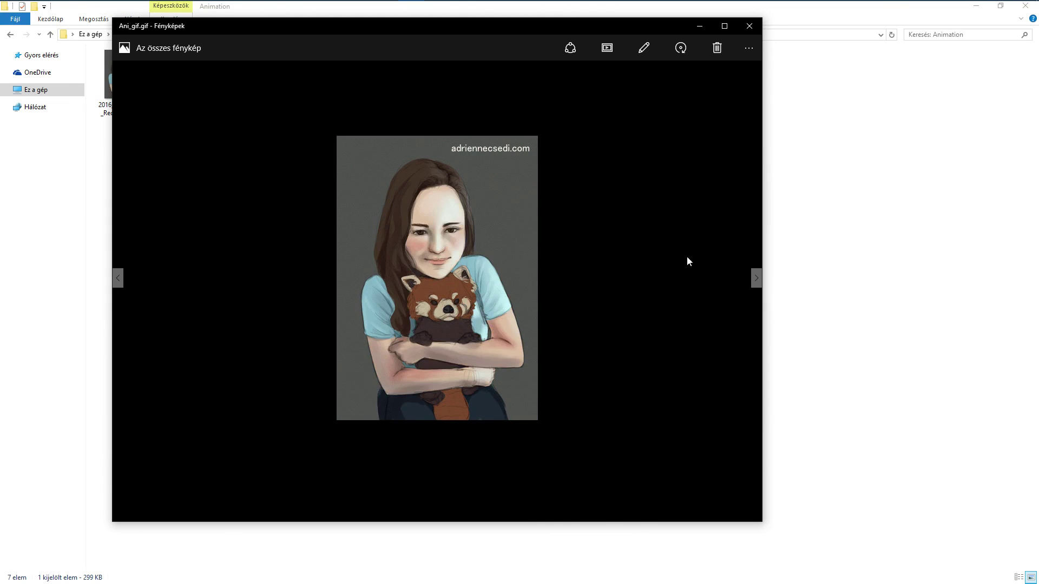
left_click(749, 26)
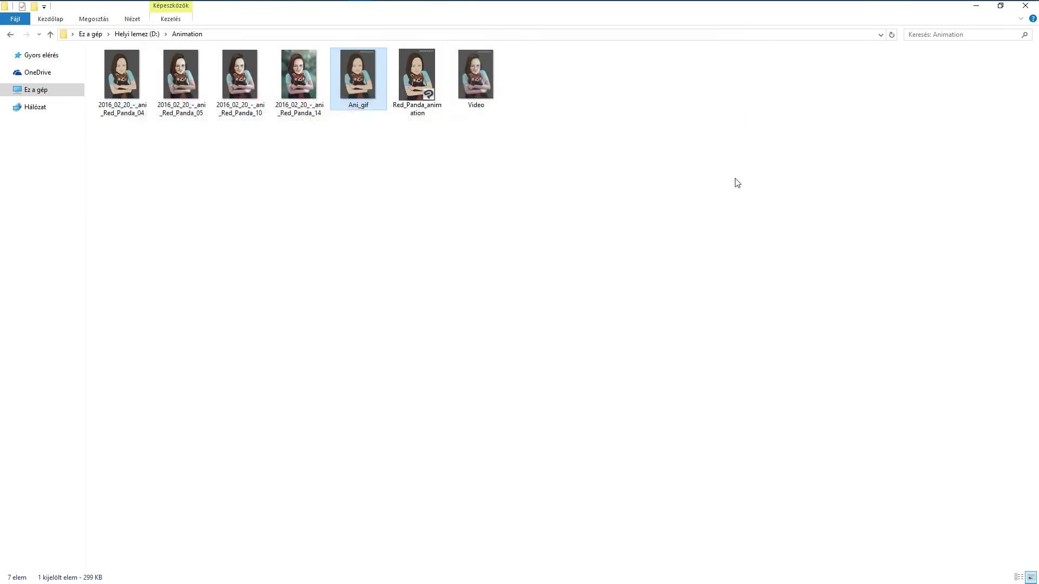
Open the exported Video file, shrink the player window, replay the movie, close it and switch back to Clip Studio Paint.
left_click(512, 216)
double_click(486, 101)
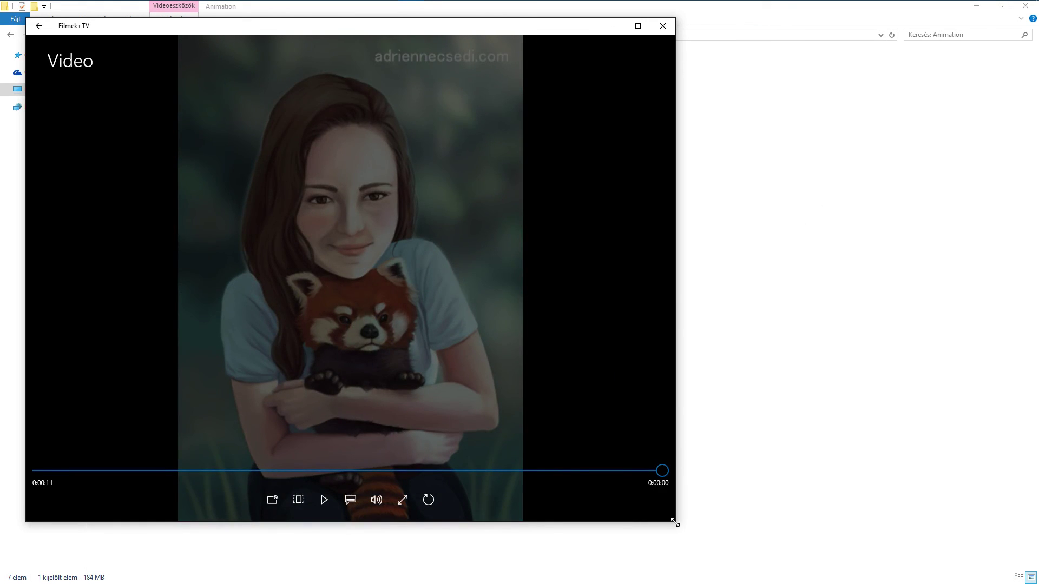
left_click_drag(676, 523, 467, 316)
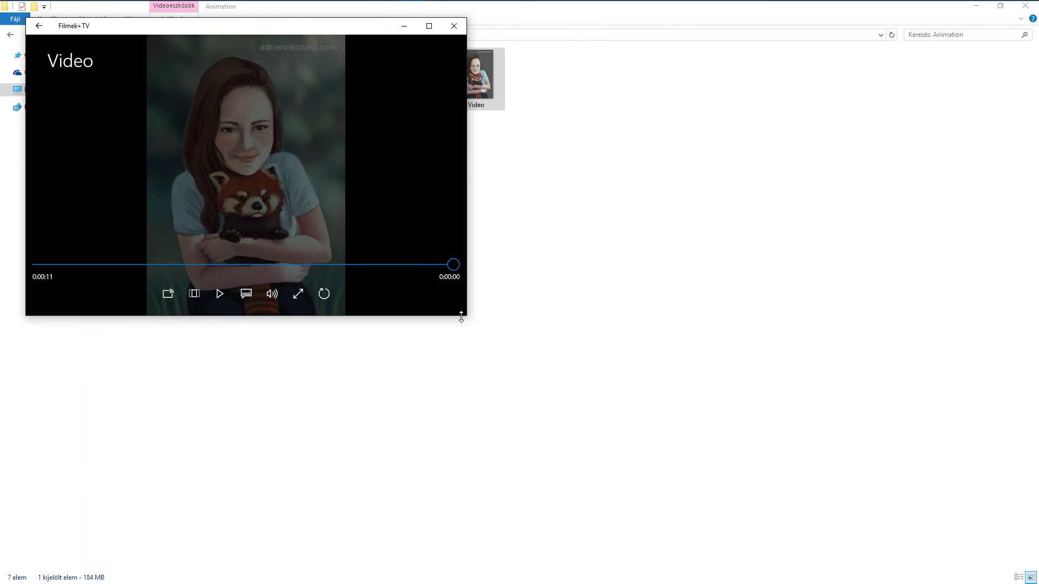
left_click(220, 295)
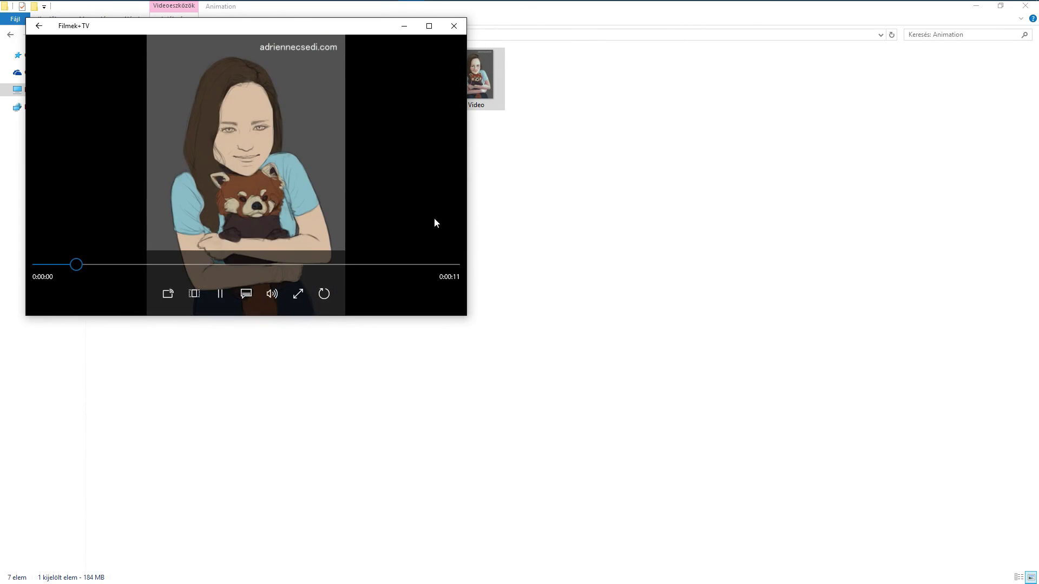
left_click(454, 27)
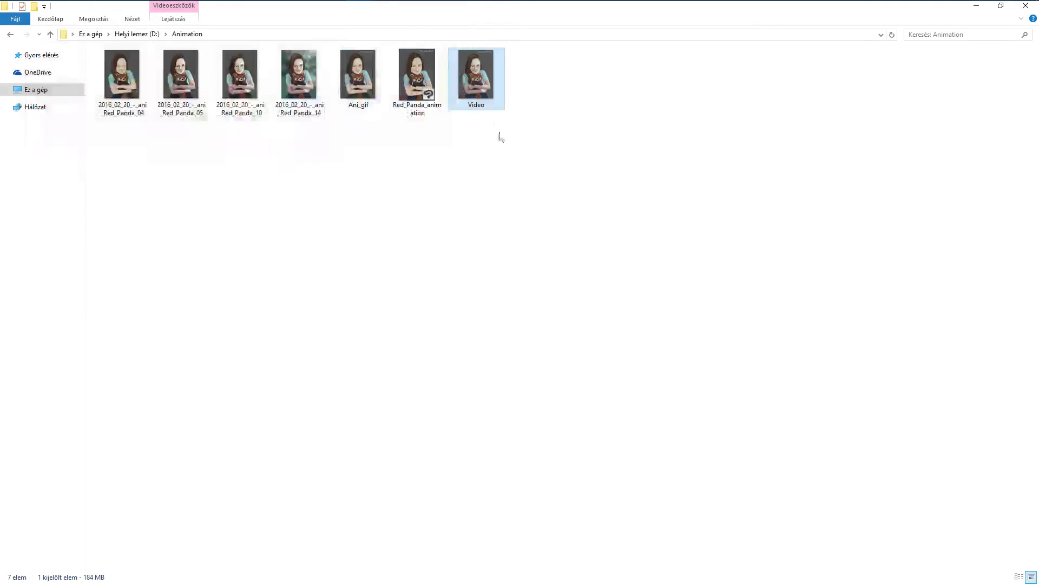
key("alt+Tab")
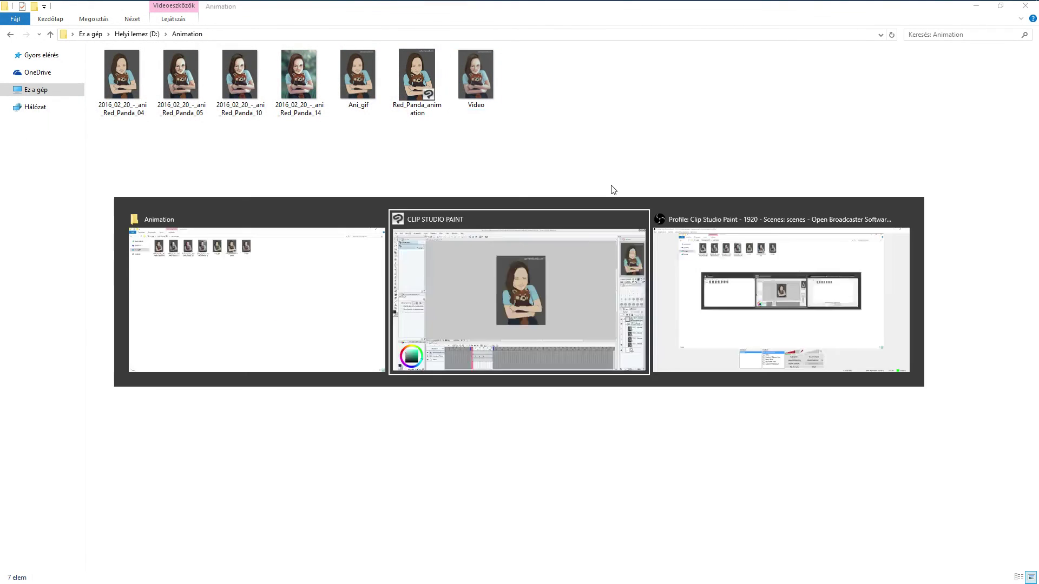